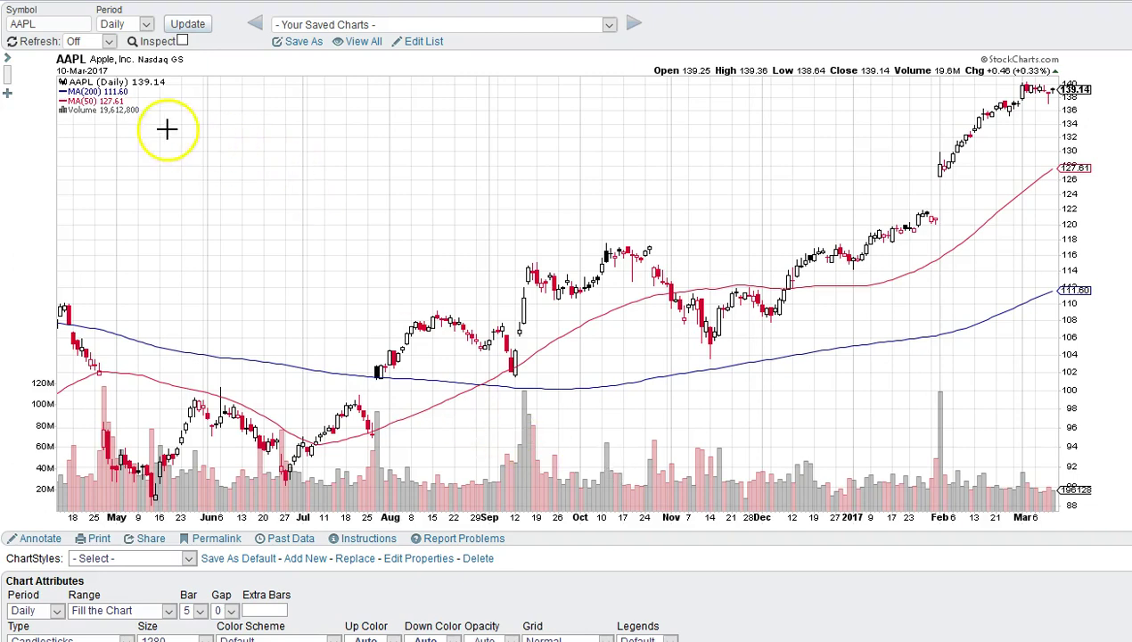
# - Set the AAPL chart period to 1 hour and update the chart
pyautogui.click(146, 24)
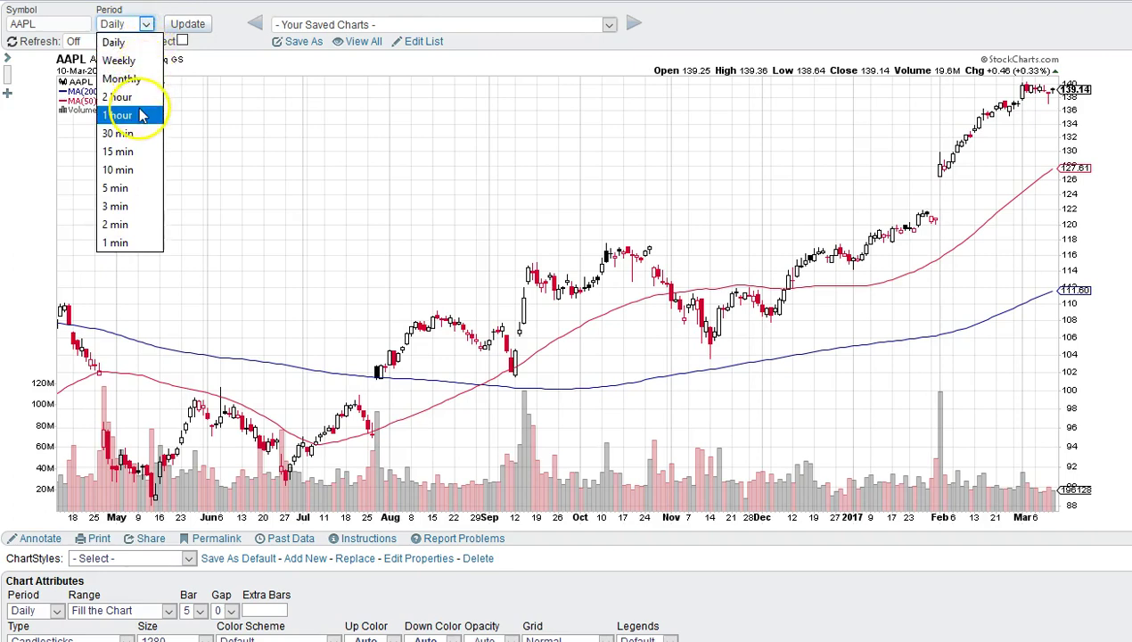
pyautogui.click(187, 25)
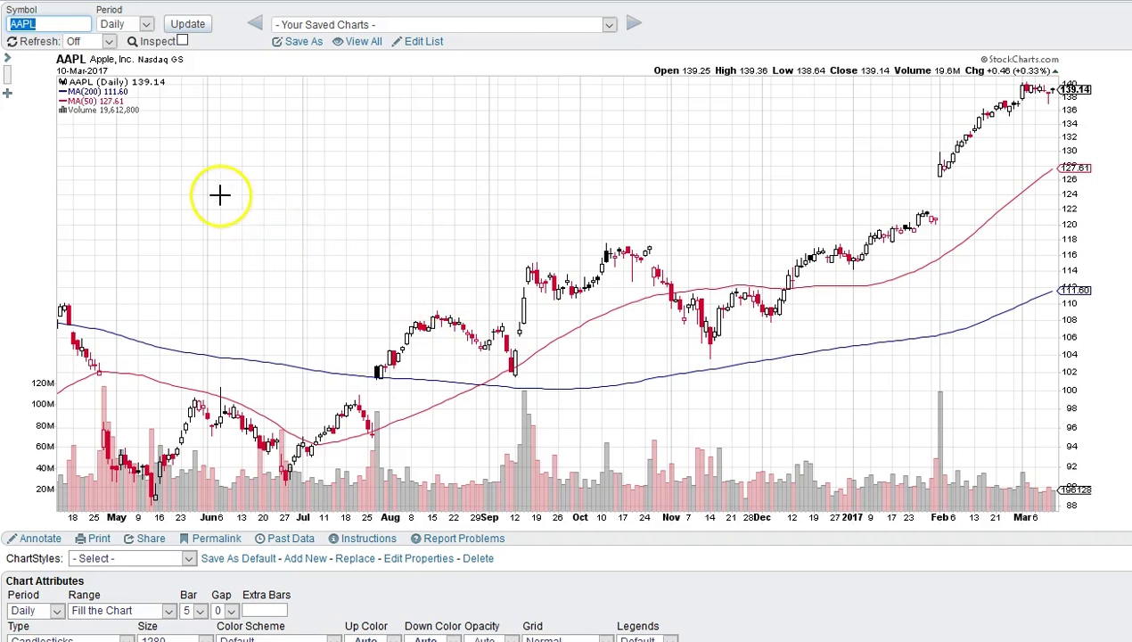
pyautogui.click(147, 25)
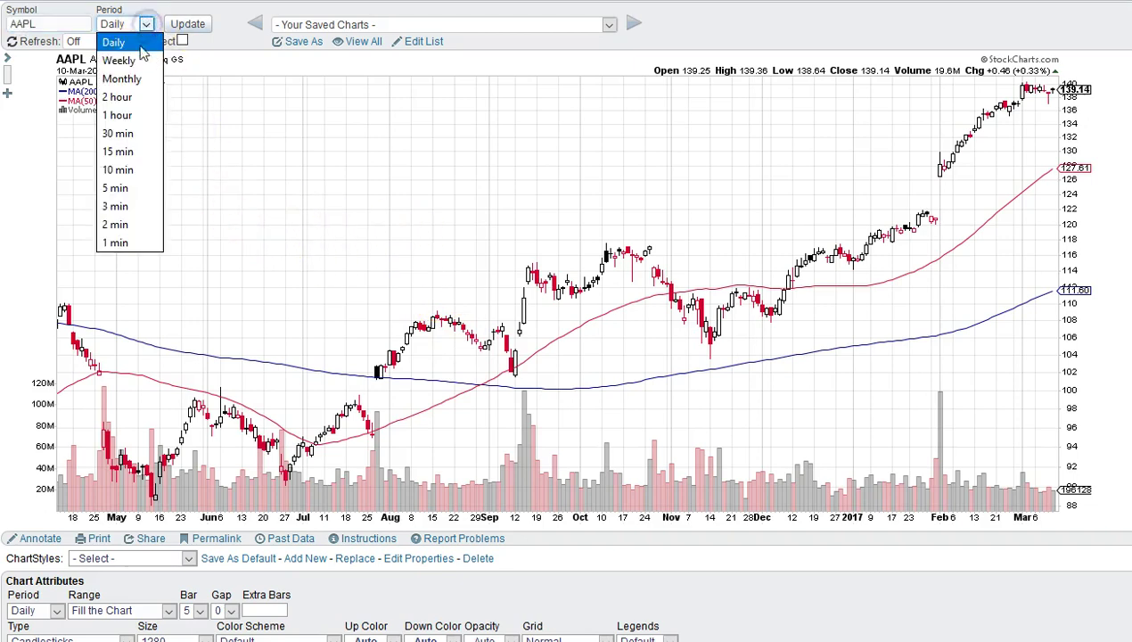
pyautogui.click(141, 115)
pyautogui.click(182, 27)
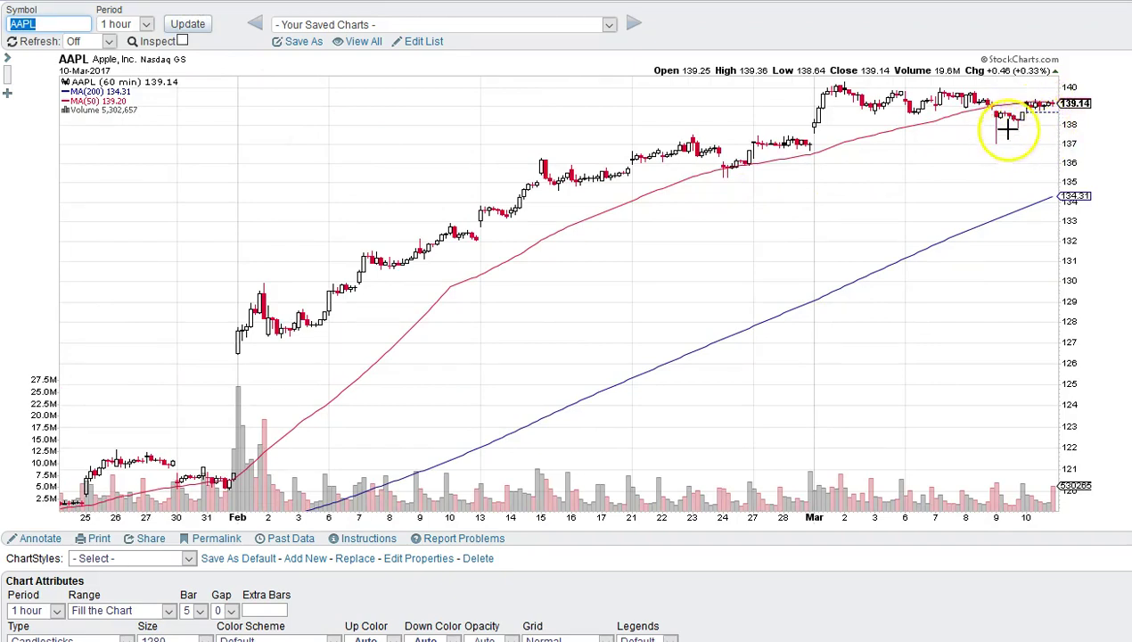
# - Display the AAPL chart with a 15 min period, and return it to the Daily period
pyautogui.click(146, 24)
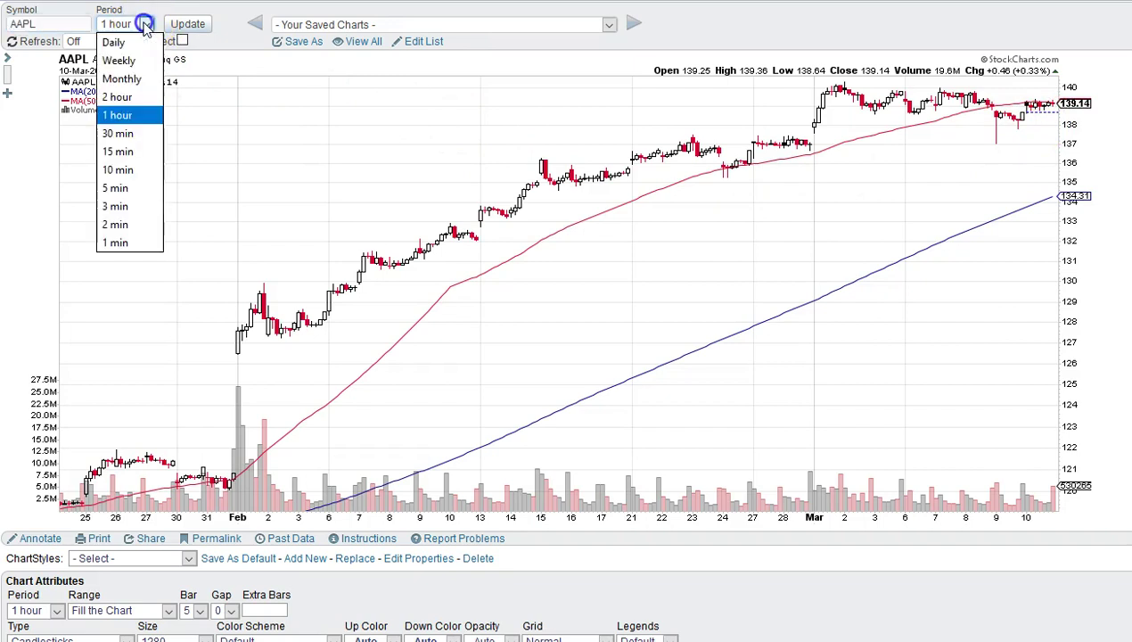
pyautogui.click(124, 151)
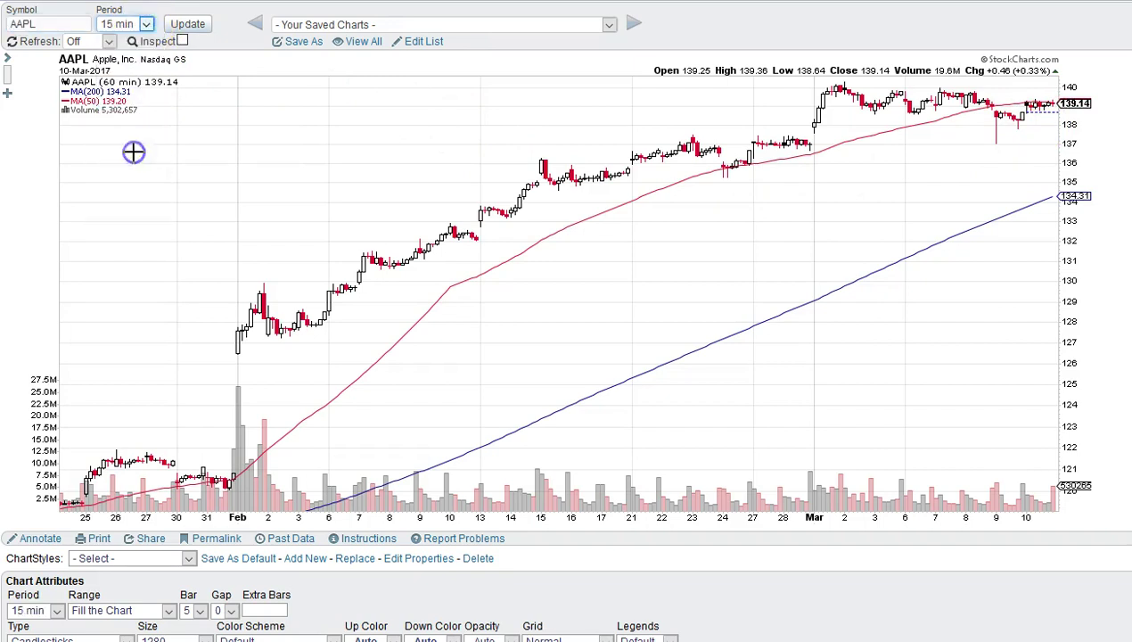
pyautogui.click(194, 25)
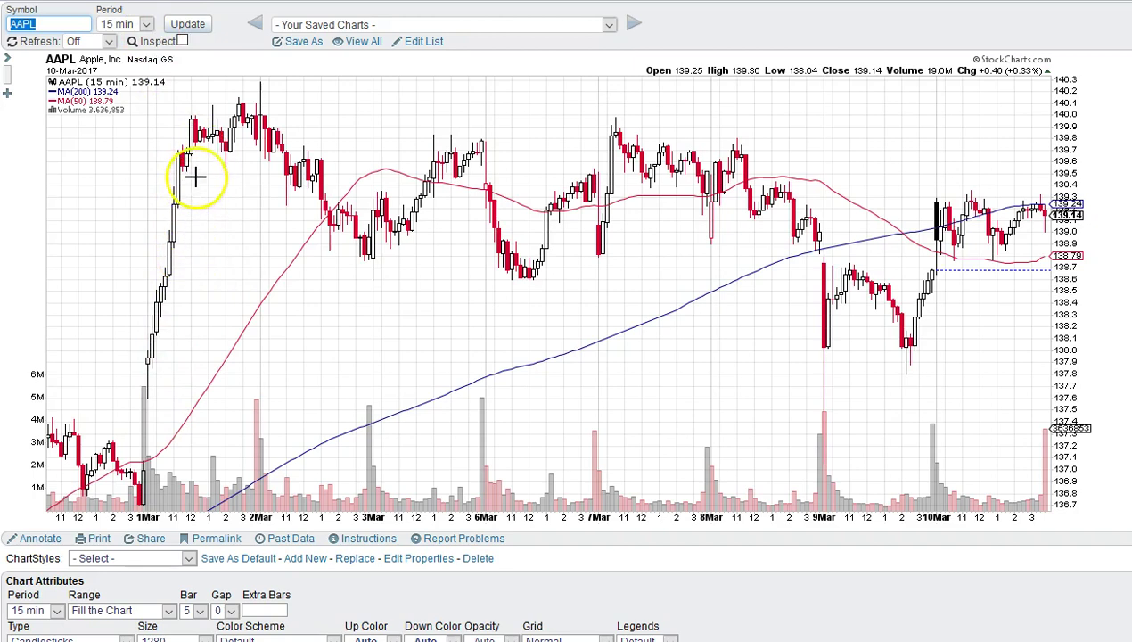
pyautogui.click(146, 24)
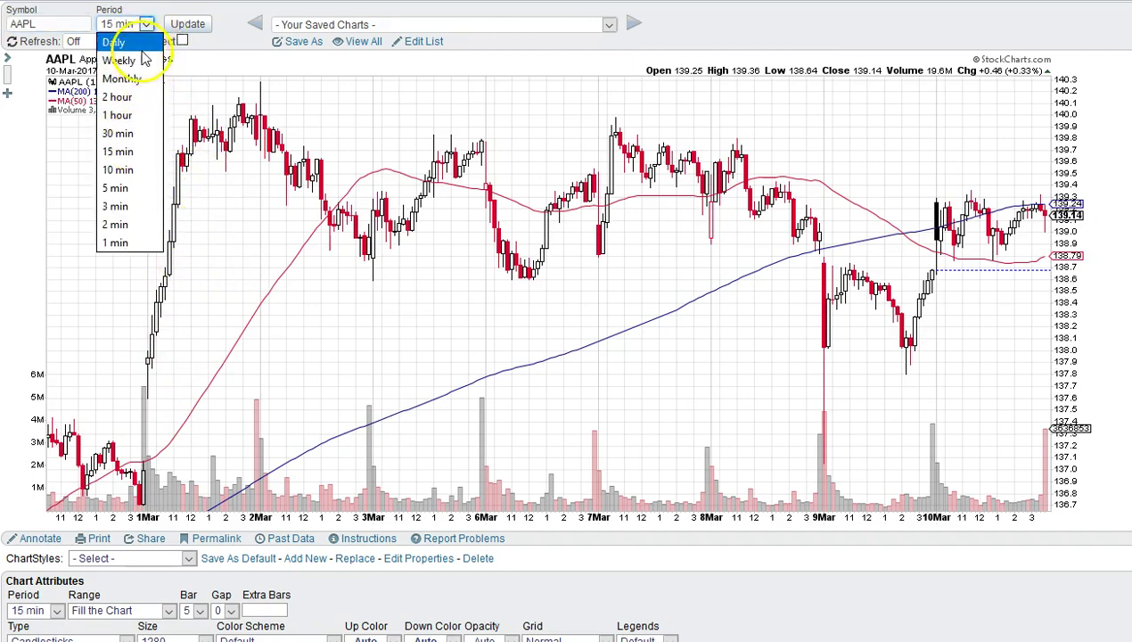
pyautogui.click(116, 43)
pyautogui.click(196, 27)
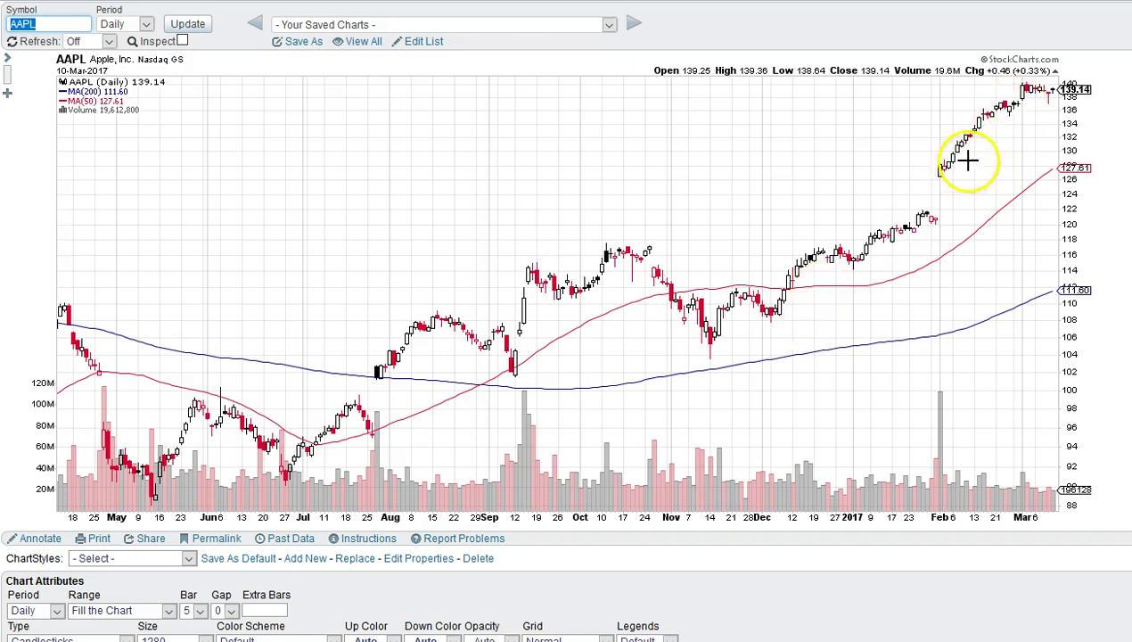
# - Display the AAPL chart with a 15 min period, followed by a 1 min period
pyautogui.click(149, 25)
pyautogui.click(137, 148)
pyautogui.click(194, 26)
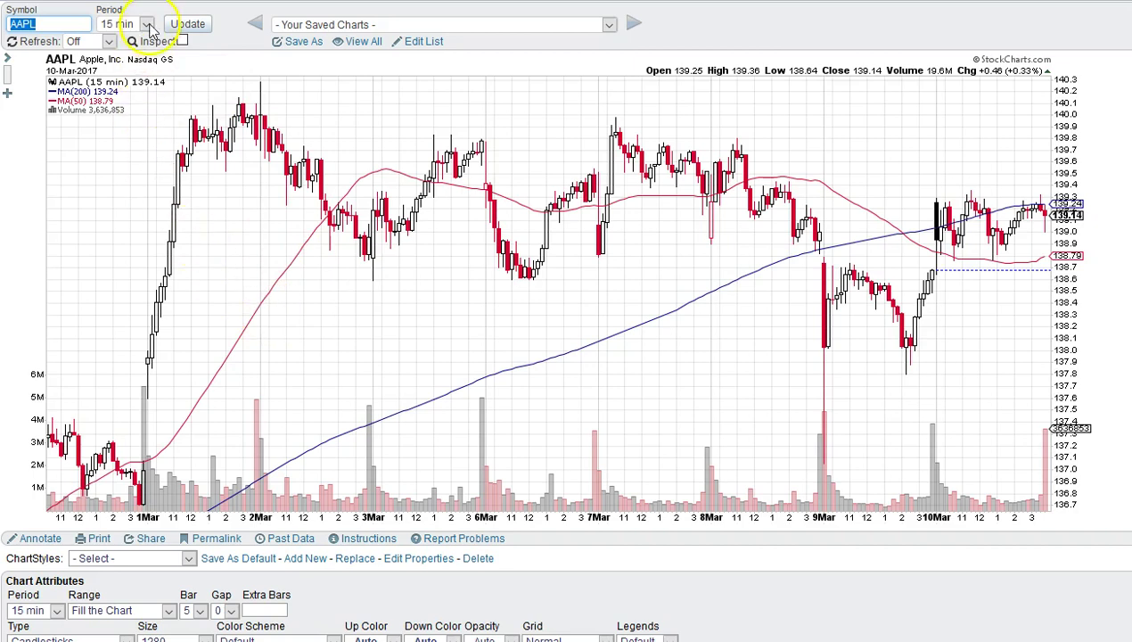
pyautogui.click(148, 26)
pyautogui.click(138, 243)
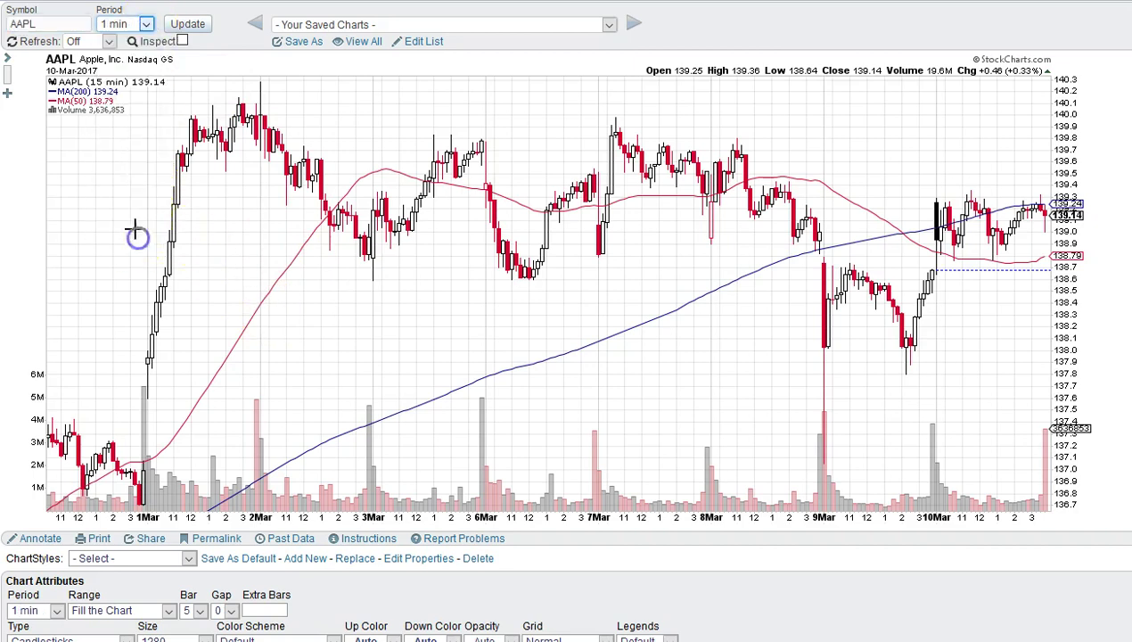
pyautogui.click(189, 24)
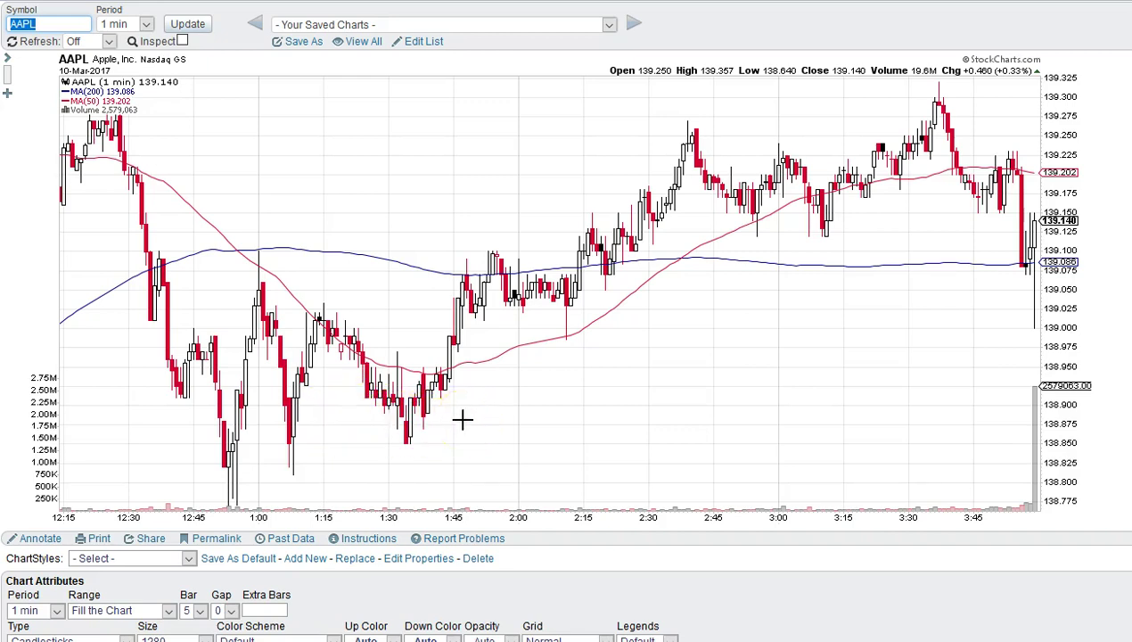
# - Compare the Daily AAPL chart with its 1 min version by updating the chart for each period
pyautogui.click(144, 23)
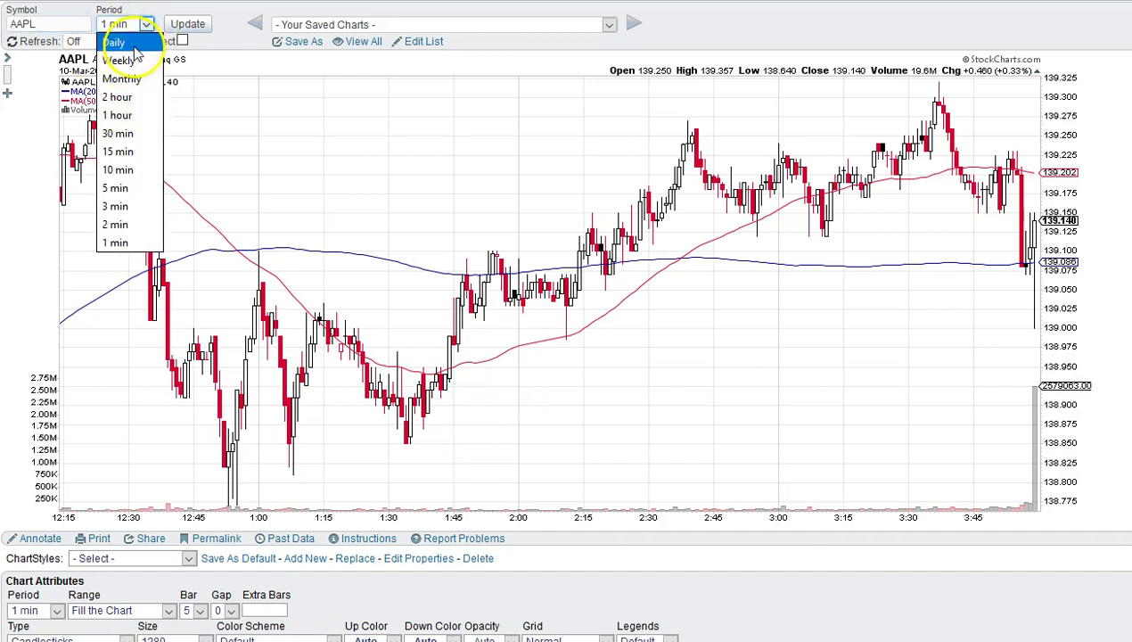
pyautogui.click(133, 44)
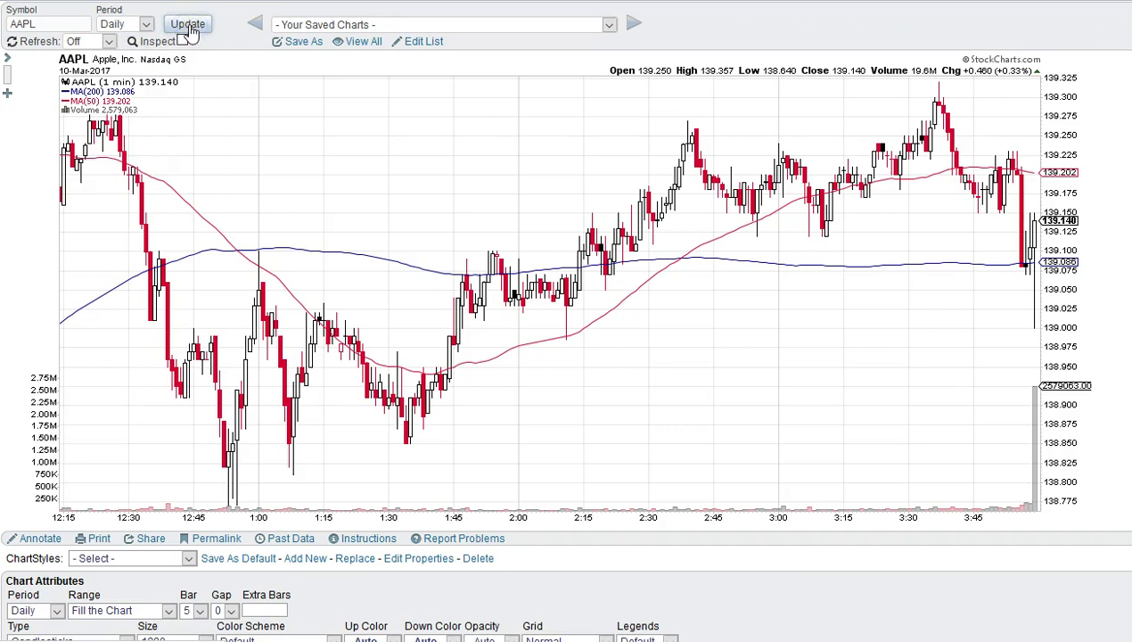
pyautogui.click(189, 30)
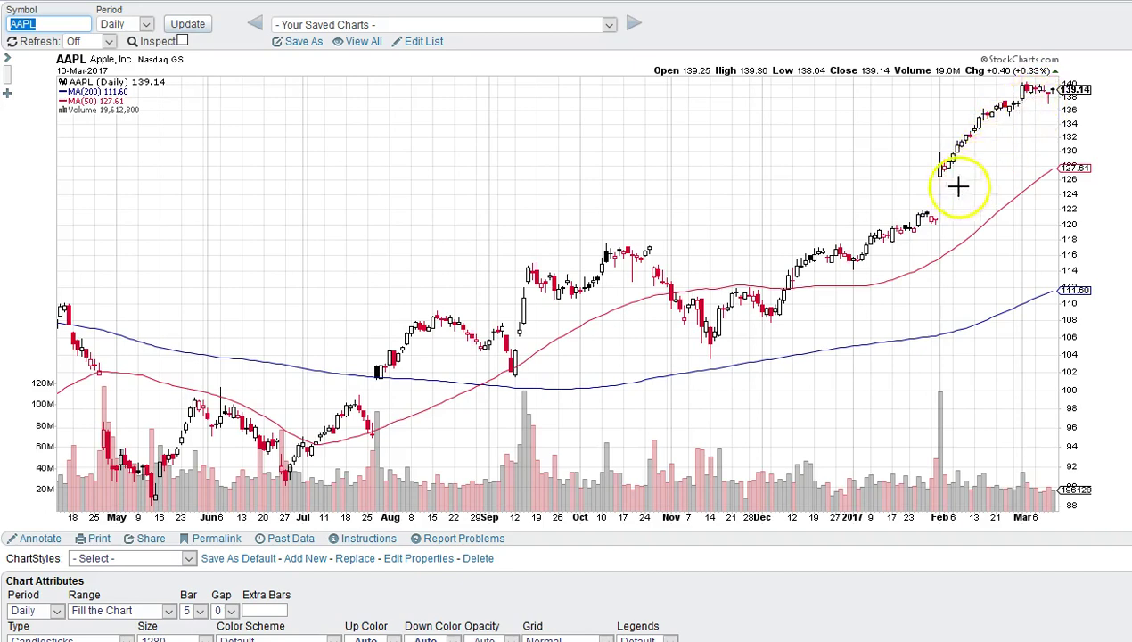
pyautogui.click(146, 27)
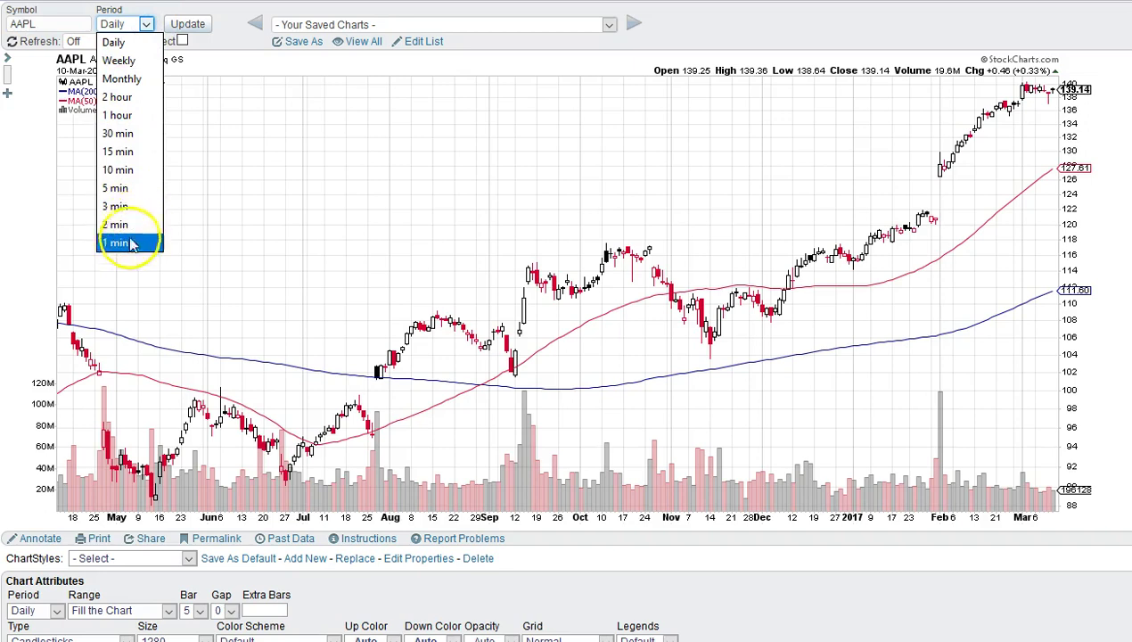
pyautogui.click(130, 243)
pyautogui.click(196, 27)
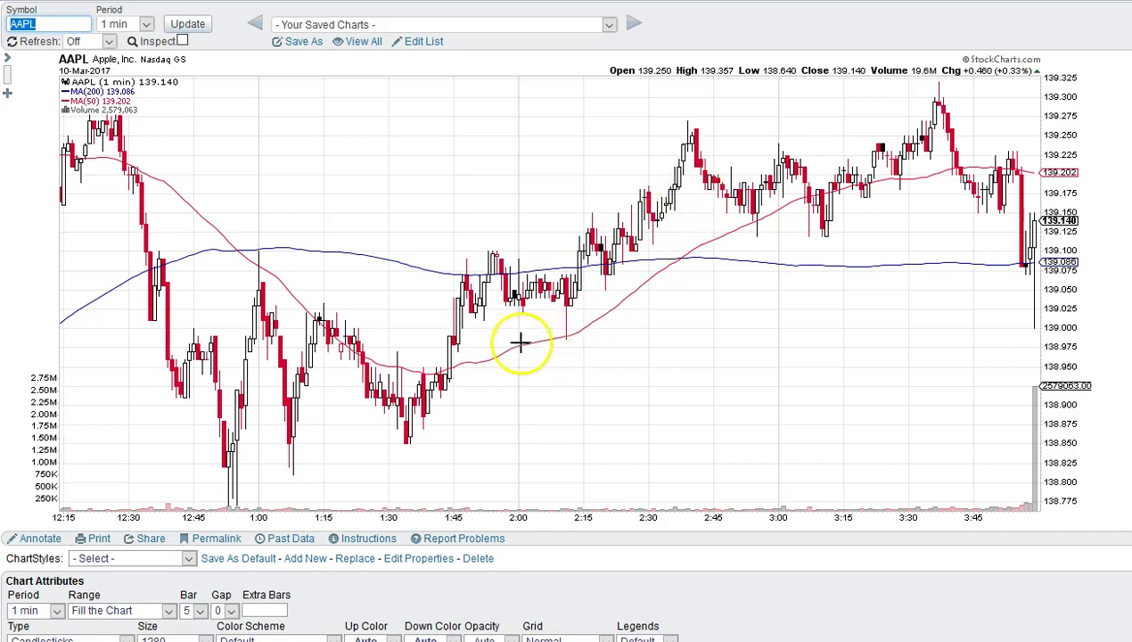
# - Display the AAPL chart with a Monthly period, followed by a Weekly period
pyautogui.click(147, 25)
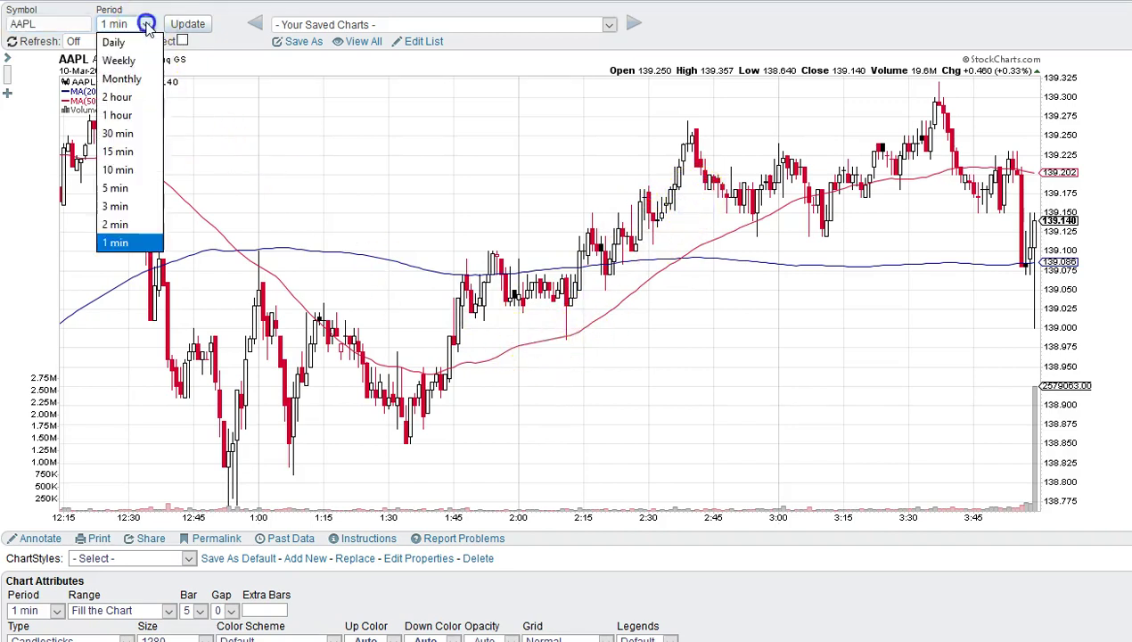
pyautogui.click(136, 86)
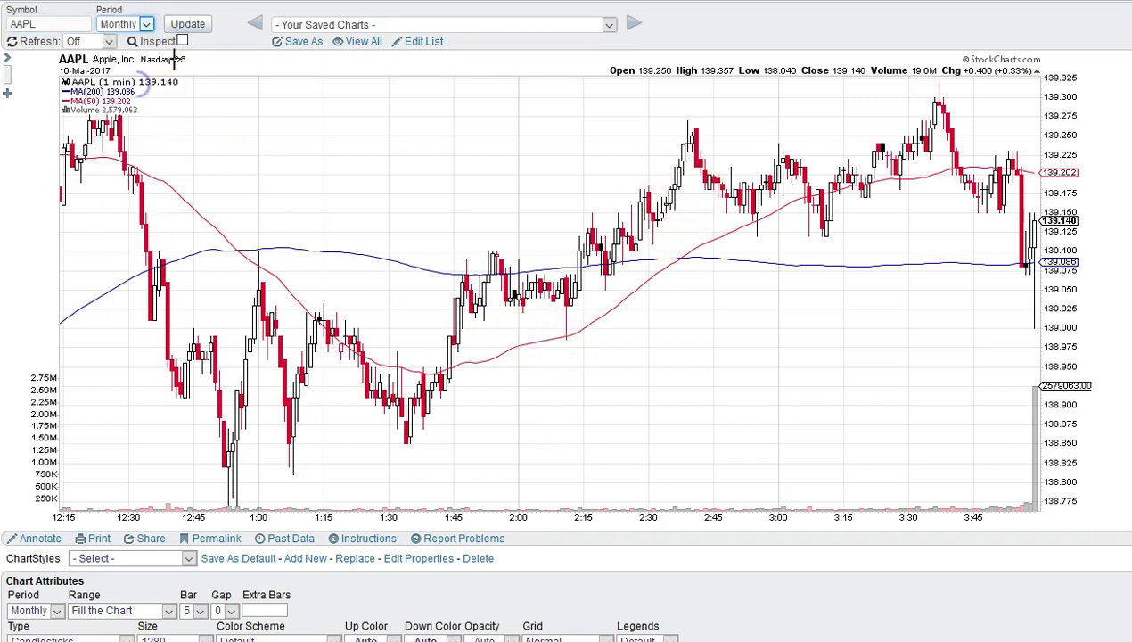
pyautogui.click(189, 25)
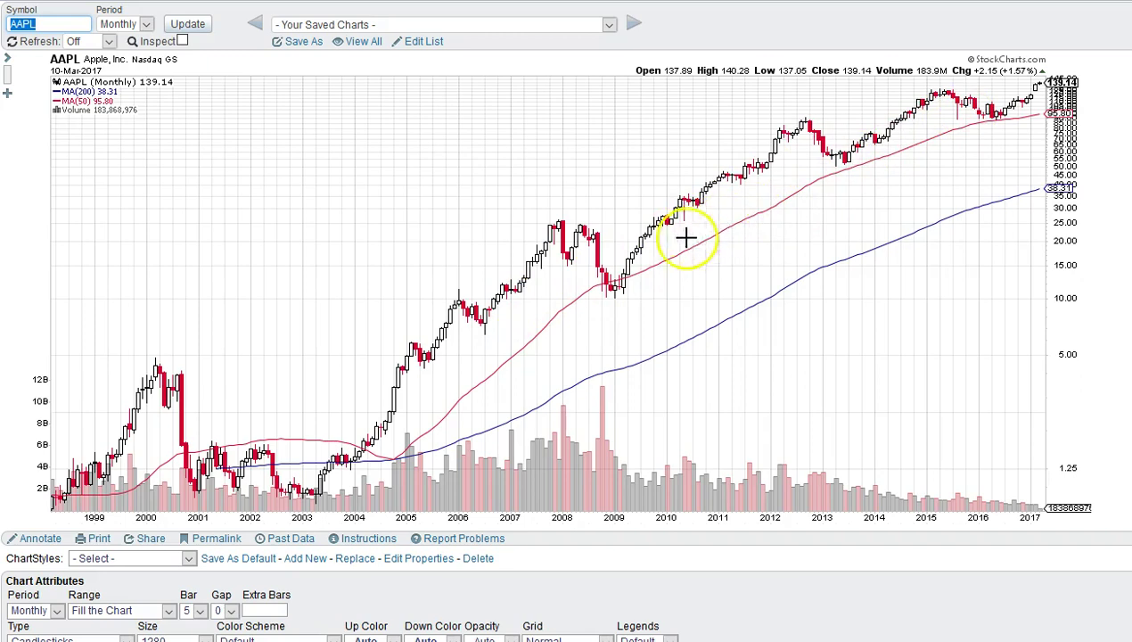
pyautogui.click(146, 25)
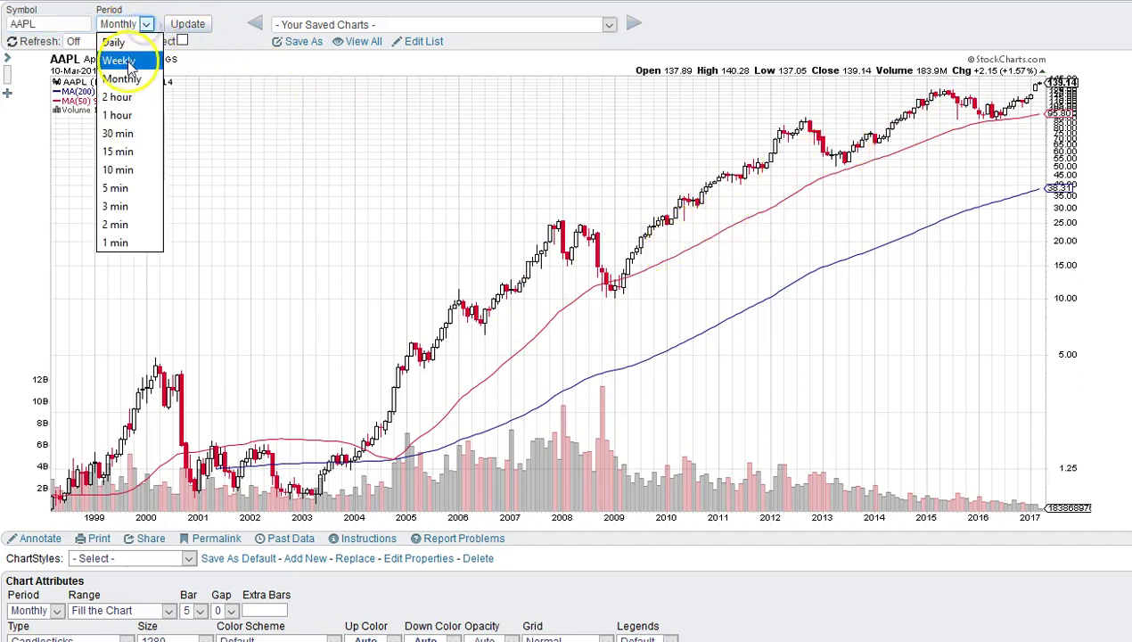
pyautogui.click(129, 62)
pyautogui.click(202, 26)
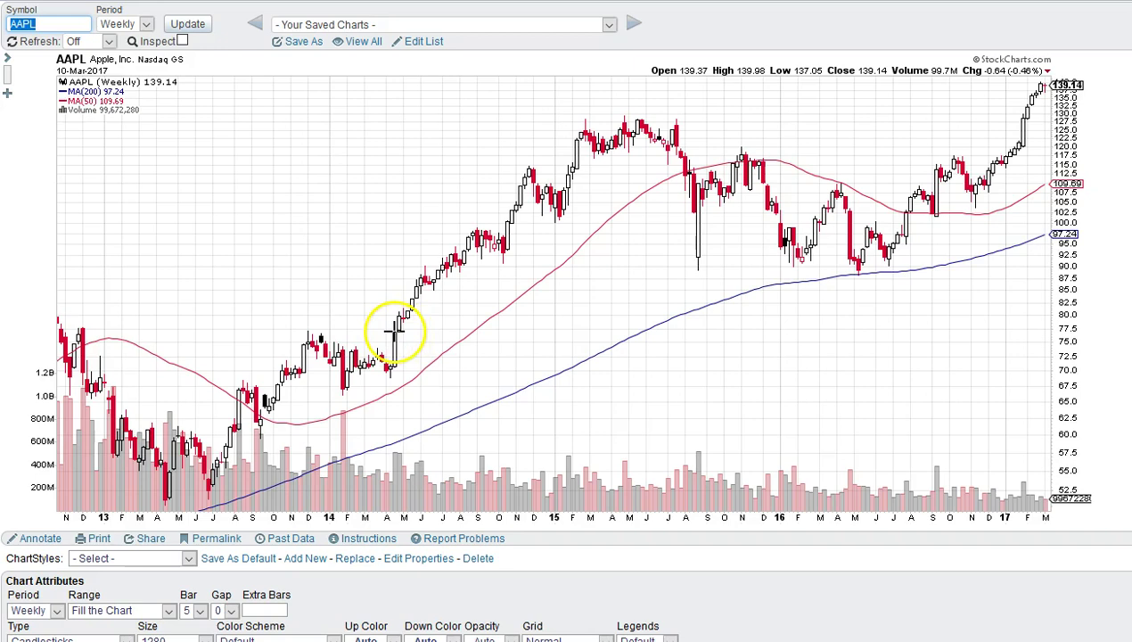
# - Turn on Inspect and examine the price data of the weekly candles around March and April 2014
pyautogui.click(181, 41)
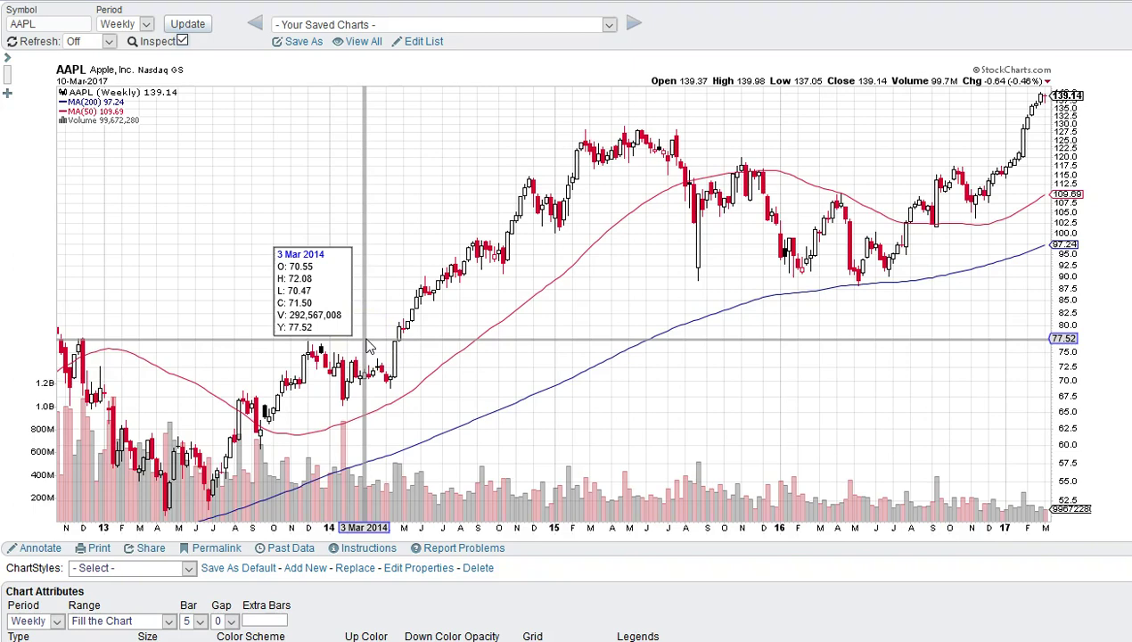
pyautogui.click(364, 367)
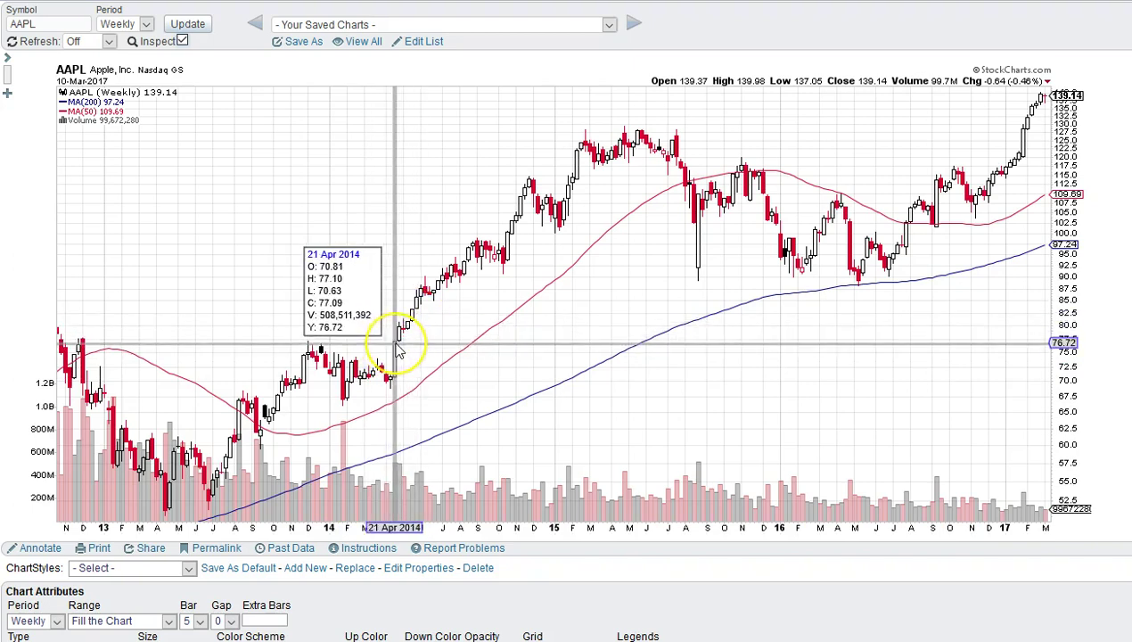
pyautogui.click(384, 350)
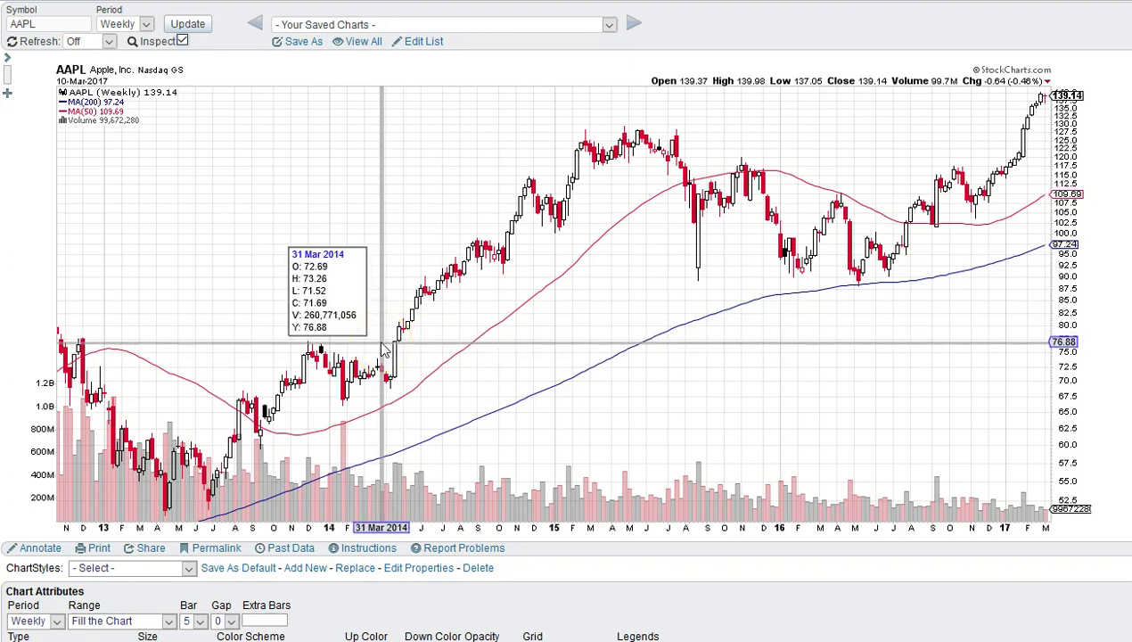
pyautogui.click(374, 369)
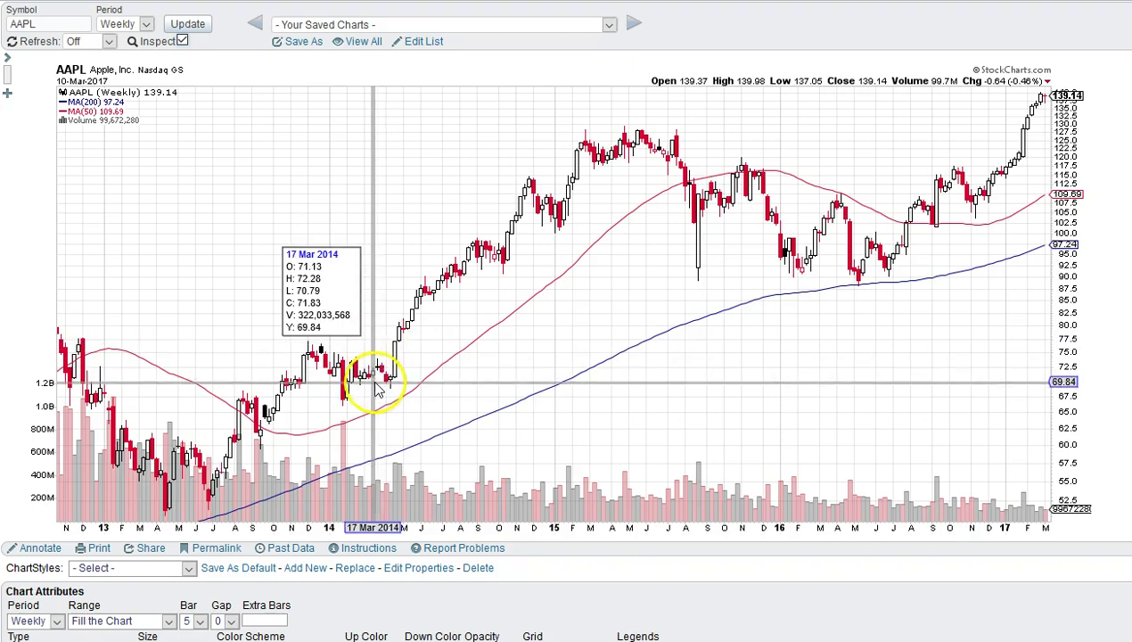
pyautogui.click(390, 338)
pyautogui.click(411, 312)
# - Switch the AAPL chart to the Daily period and inspect the candles around 16 Sep 2016
pyautogui.moveTo(414, 307); pyautogui.dragTo(503, 254)
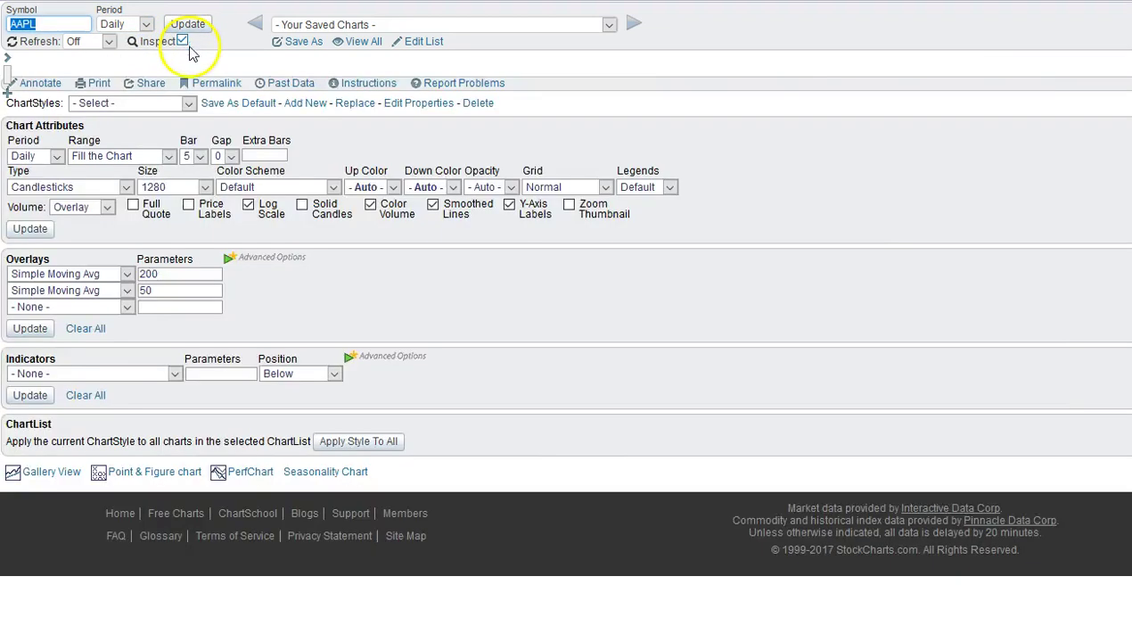
pyautogui.moveTo(441, 286); pyautogui.dragTo(538, 292)
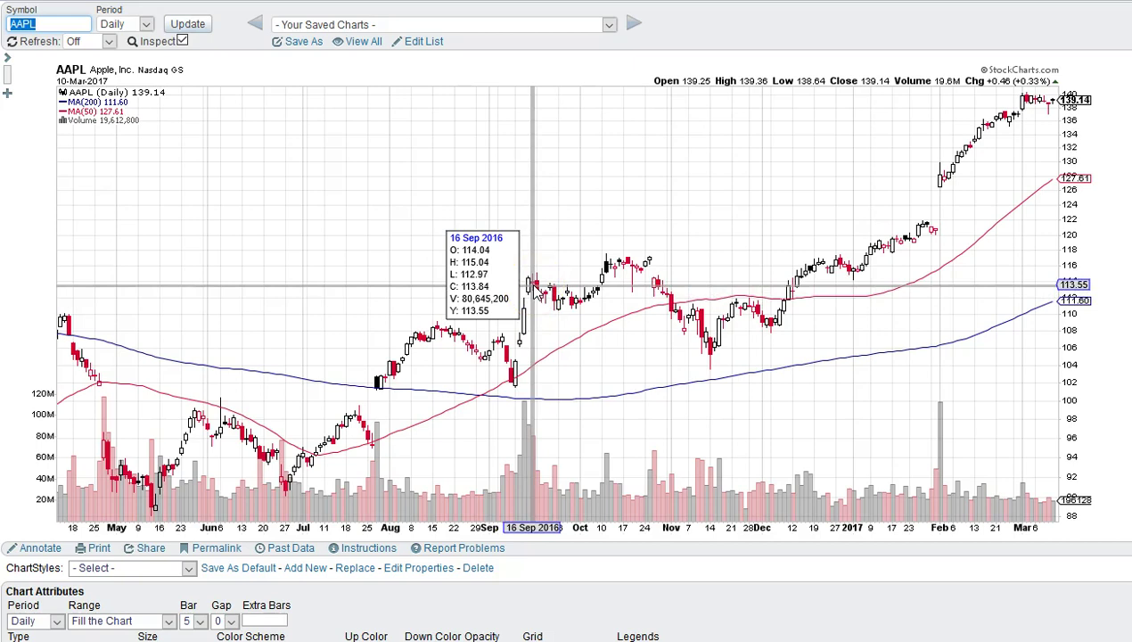
pyautogui.moveTo(532, 285); pyautogui.dragTo(18, 25)
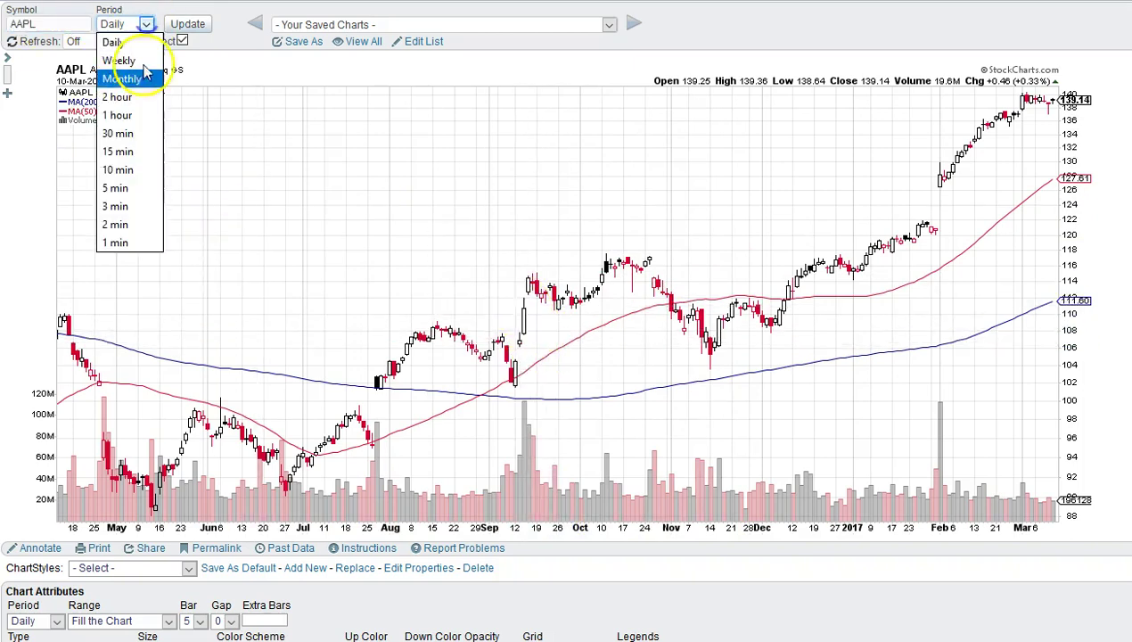
# - Update the AAPL chart to the 15 min period, and set it back to Daily
pyautogui.moveTo(140, 154); pyautogui.dragTo(205, 29)
pyautogui.click(188, 24)
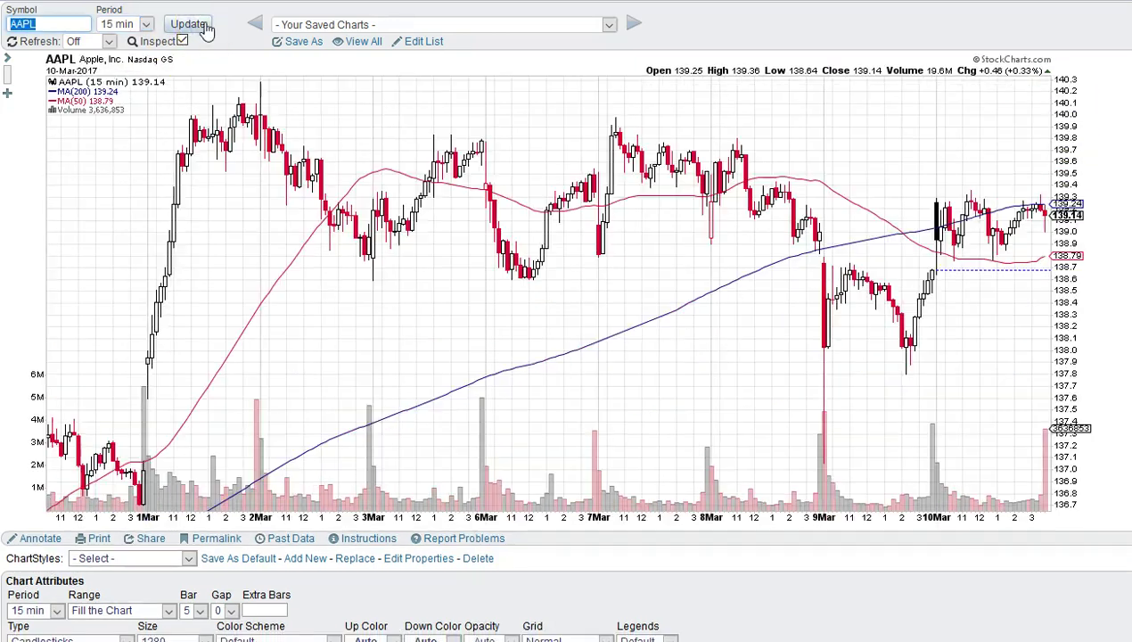
pyautogui.moveTo(308, 197); pyautogui.dragTo(153, 36)
pyautogui.click(146, 25)
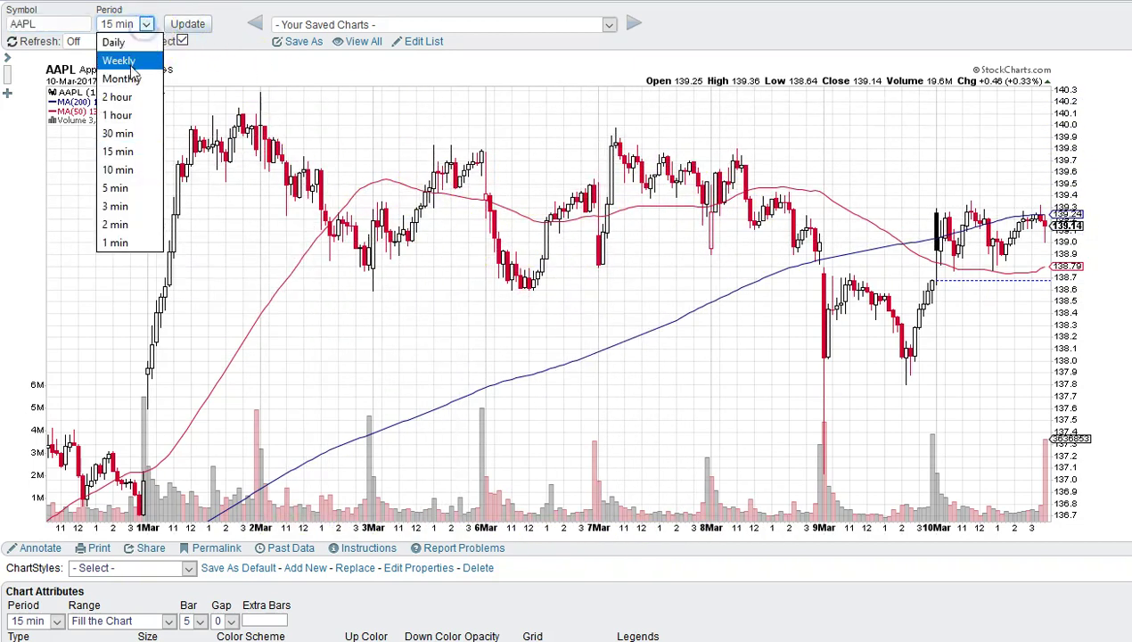
pyautogui.click(185, 25)
# - Set the AAPL chart period to Monthly and update the chart
pyautogui.moveTo(379, 304); pyautogui.dragTo(140, 86)
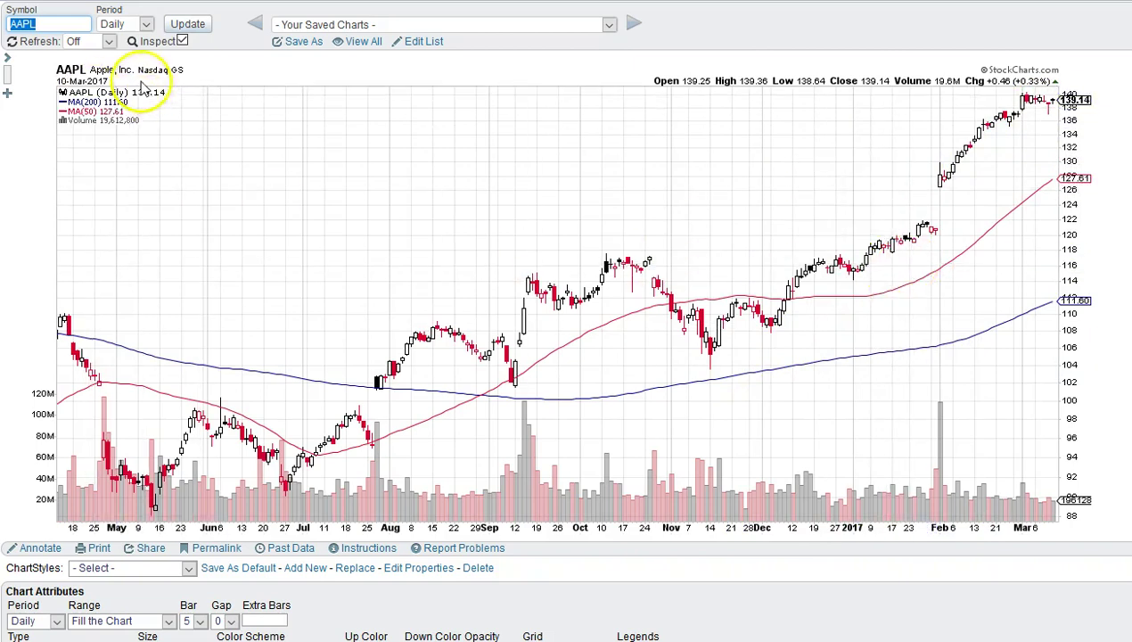
pyautogui.click(146, 25)
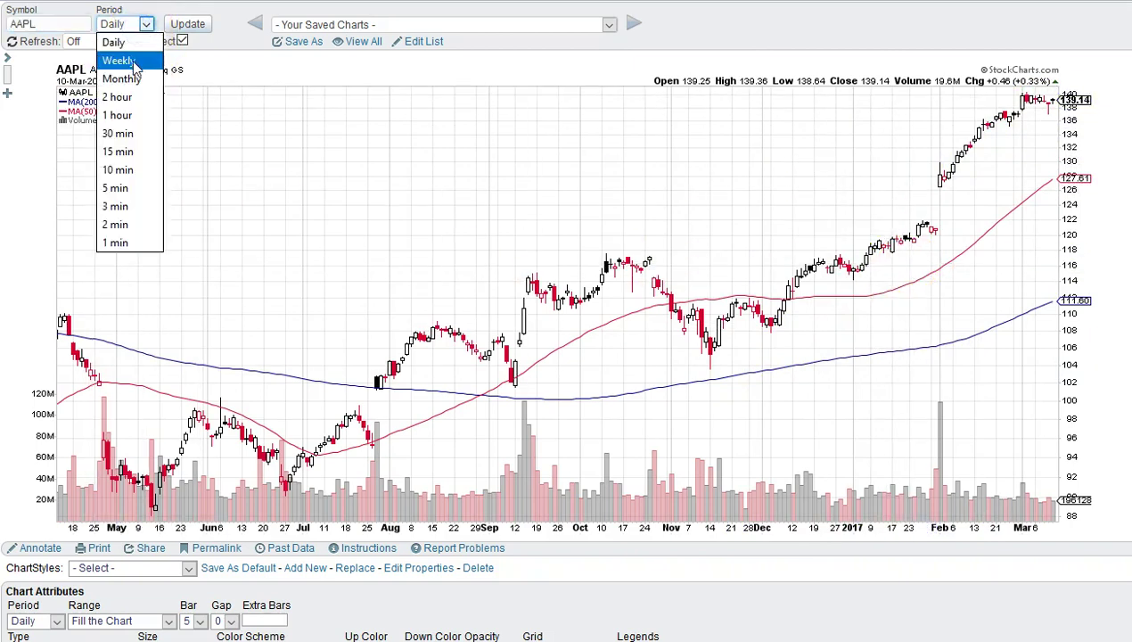
pyautogui.click(190, 25)
pyautogui.moveTo(266, 202); pyautogui.dragTo(190, 27)
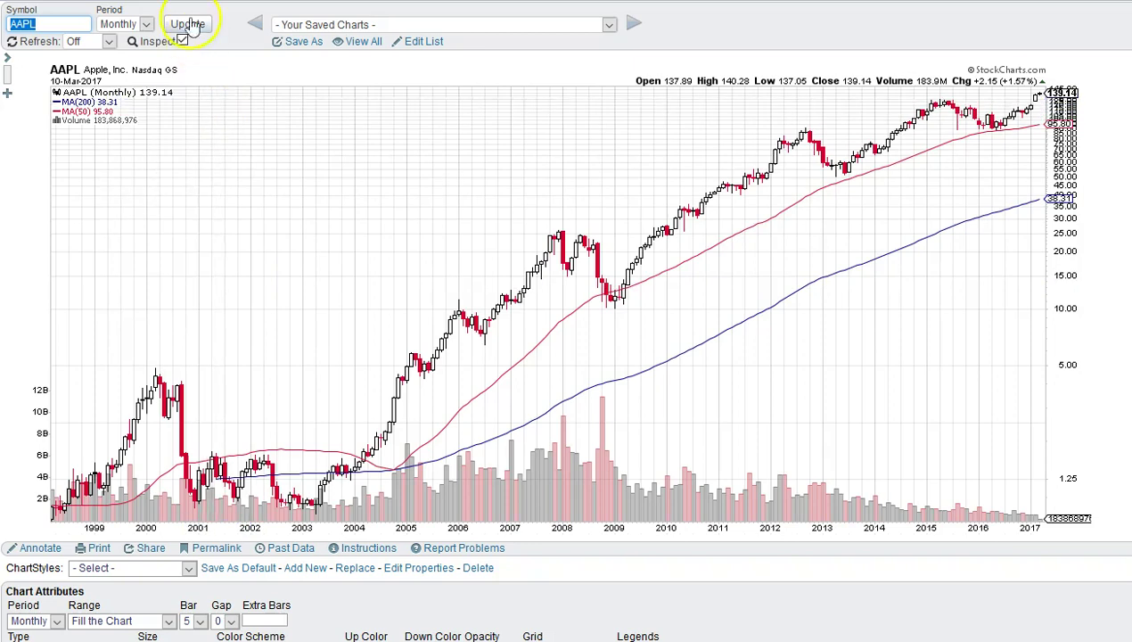
# - Inspect the price data of the monthly AAPL candles around December 2007
pyautogui.click(148, 24)
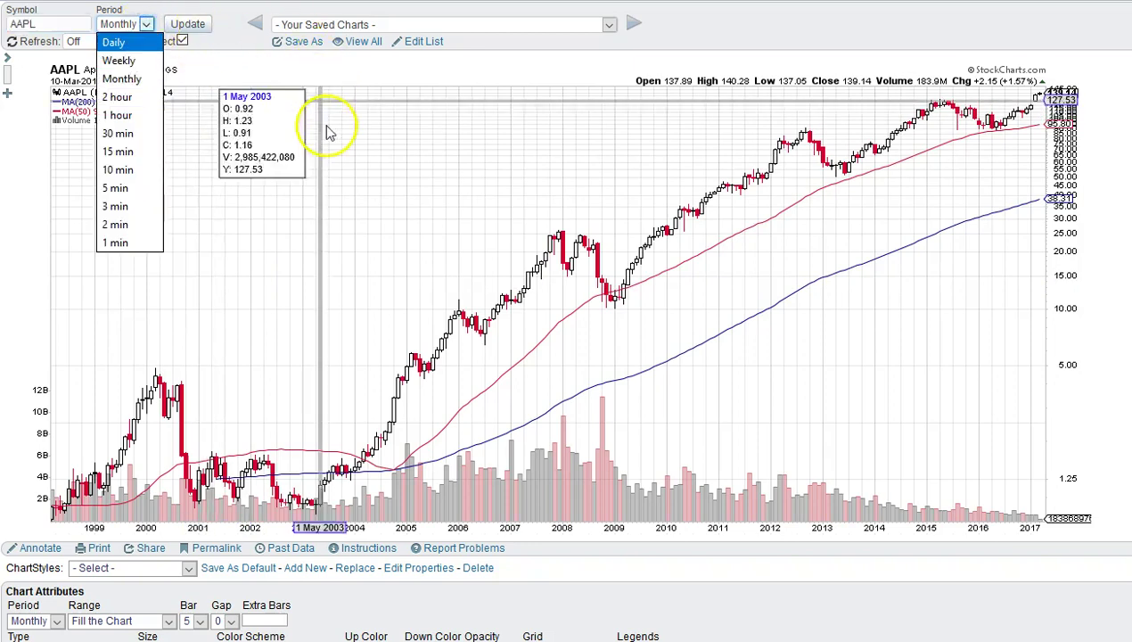
pyautogui.click(232, 51)
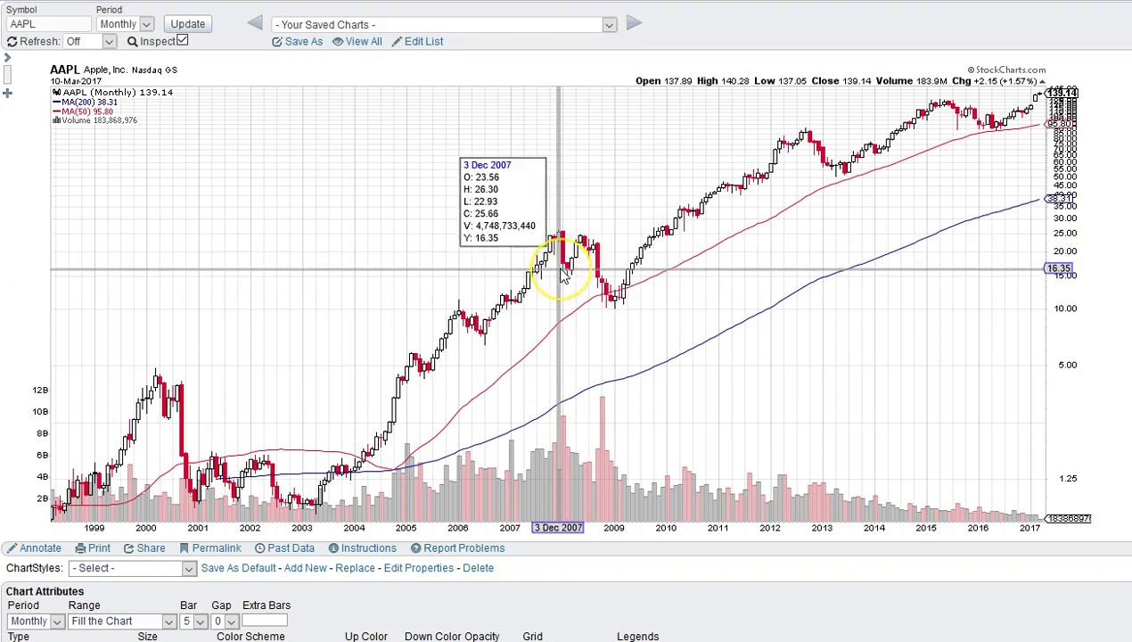
pyautogui.moveTo(563, 277); pyautogui.dragTo(195, 52)
pyautogui.moveTo(98, 49); pyautogui.dragTo(63, 602)
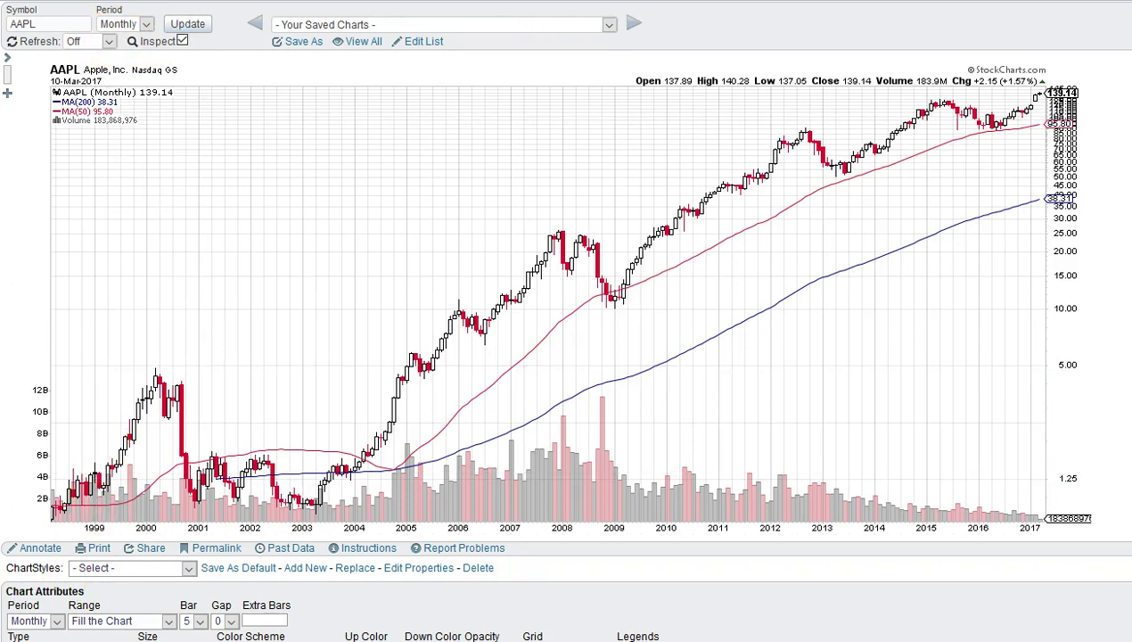
# - Update the AAPL chart to the Weekly period and turn on Inspect
pyautogui.click(146, 25)
pyautogui.click(139, 62)
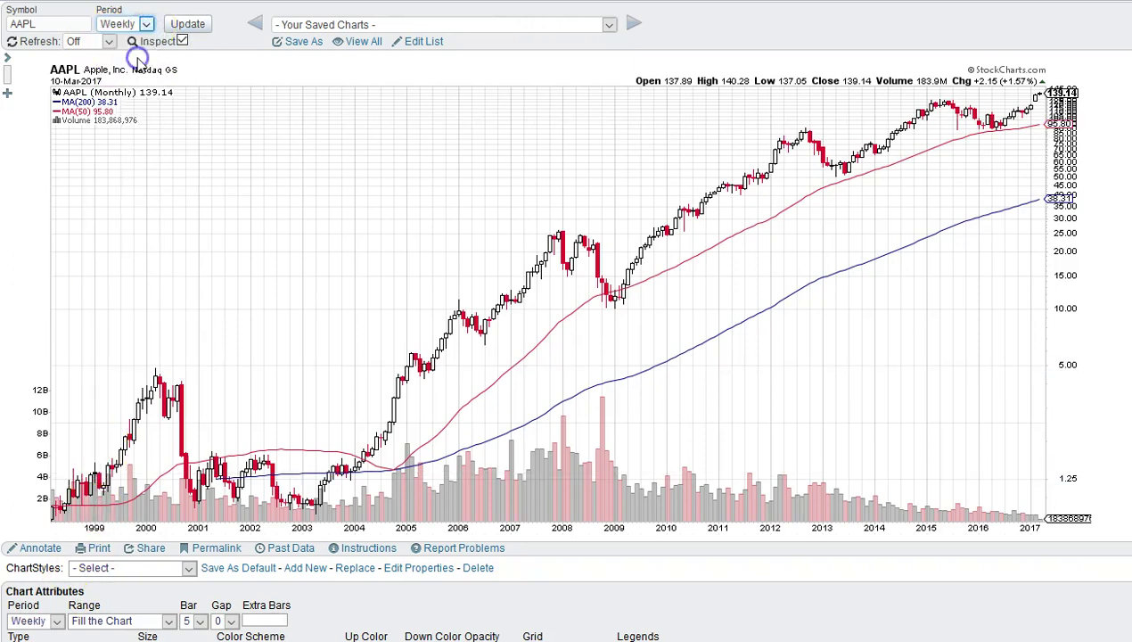
pyautogui.click(187, 25)
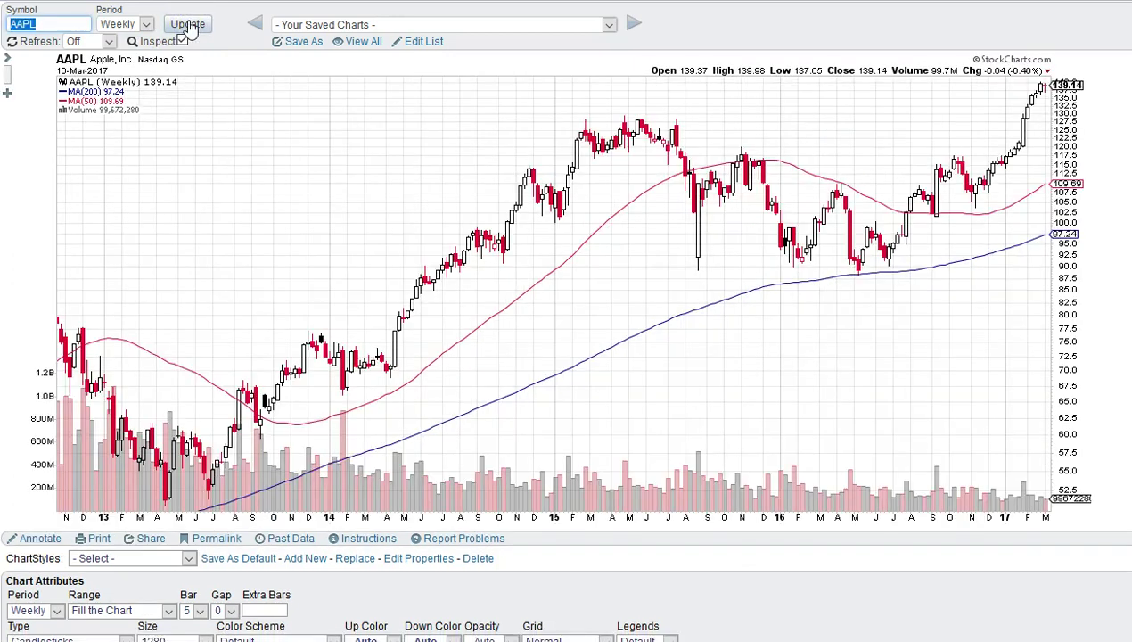
pyautogui.click(183, 41)
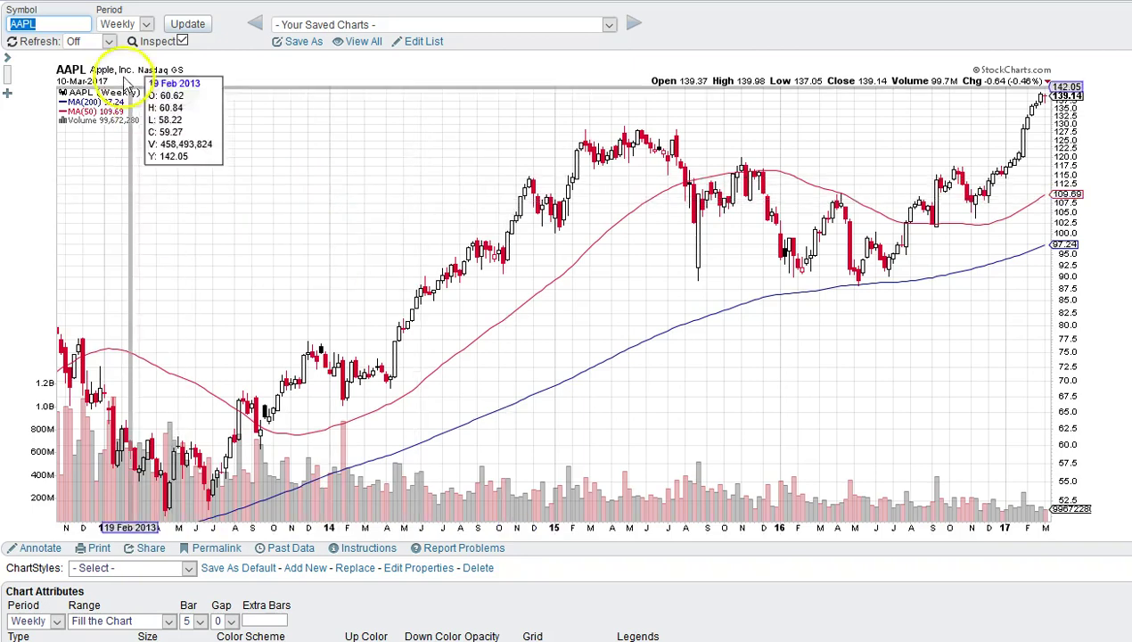
# - Switch the AAPL chart to Monthly to inspect the candles around November 2016, and back to Weekly to inspect those around January 2017
pyautogui.click(148, 24)
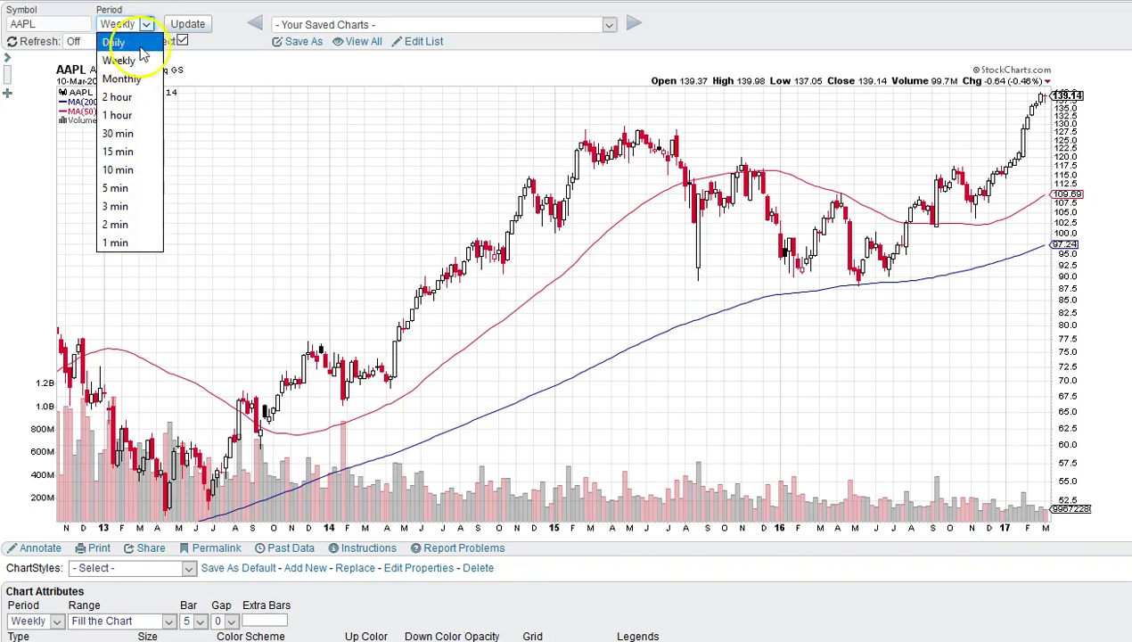
pyautogui.click(133, 80)
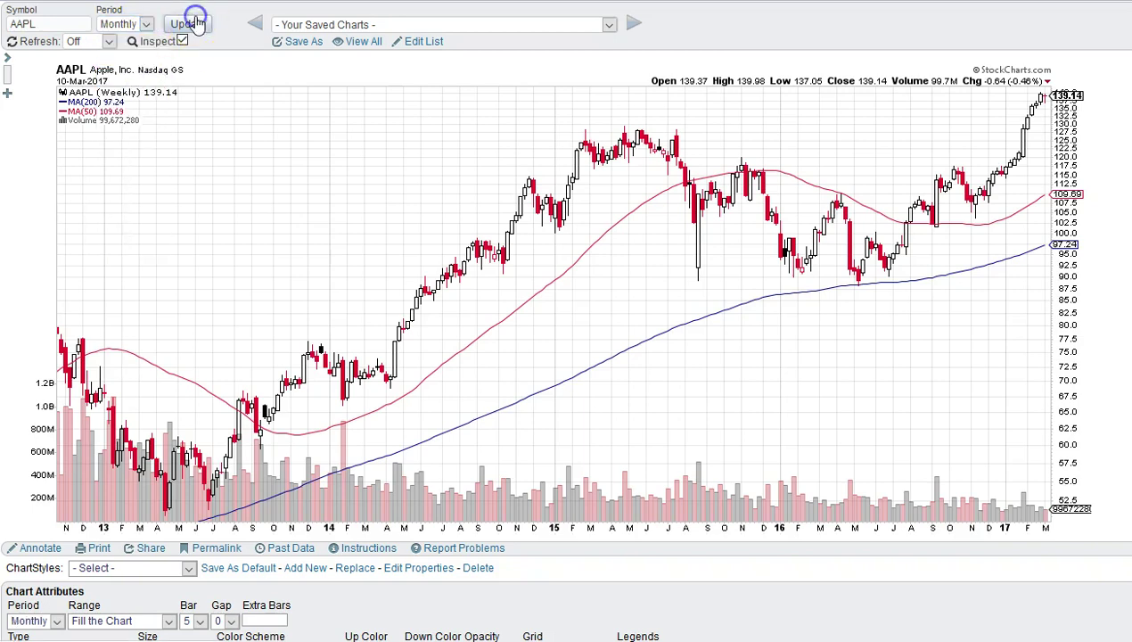
pyautogui.click(198, 24)
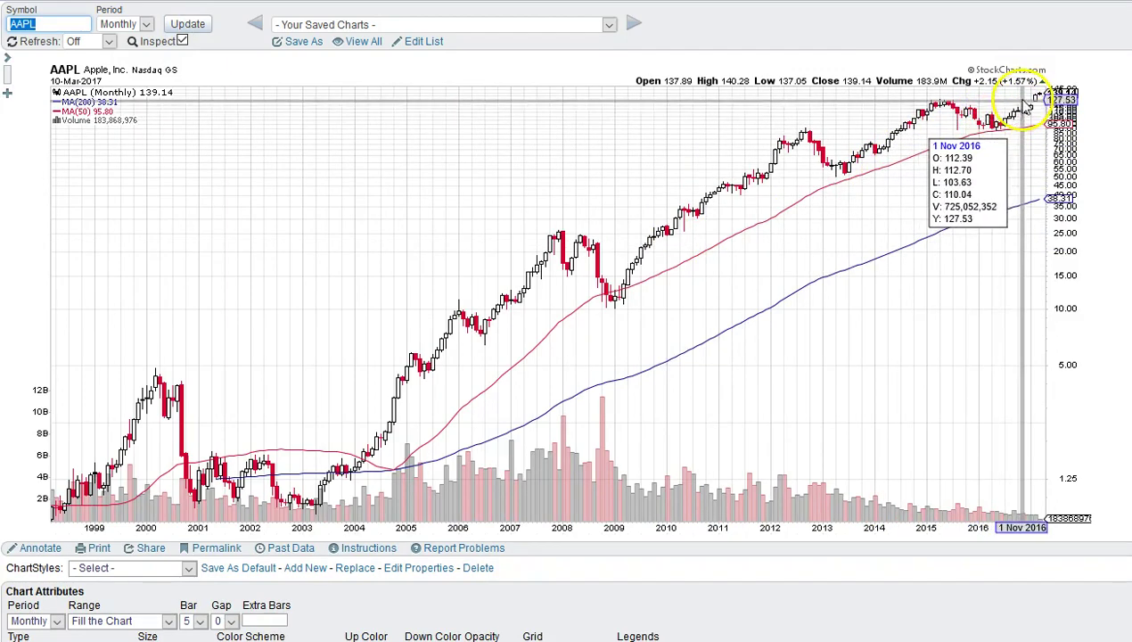
pyautogui.click(146, 25)
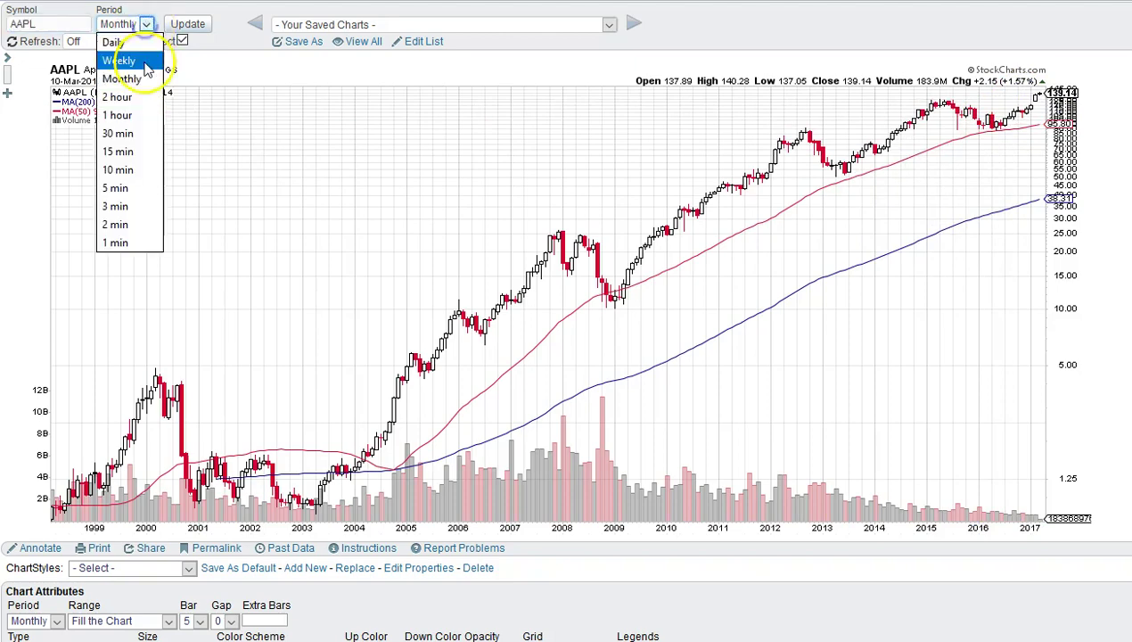
pyautogui.click(186, 27)
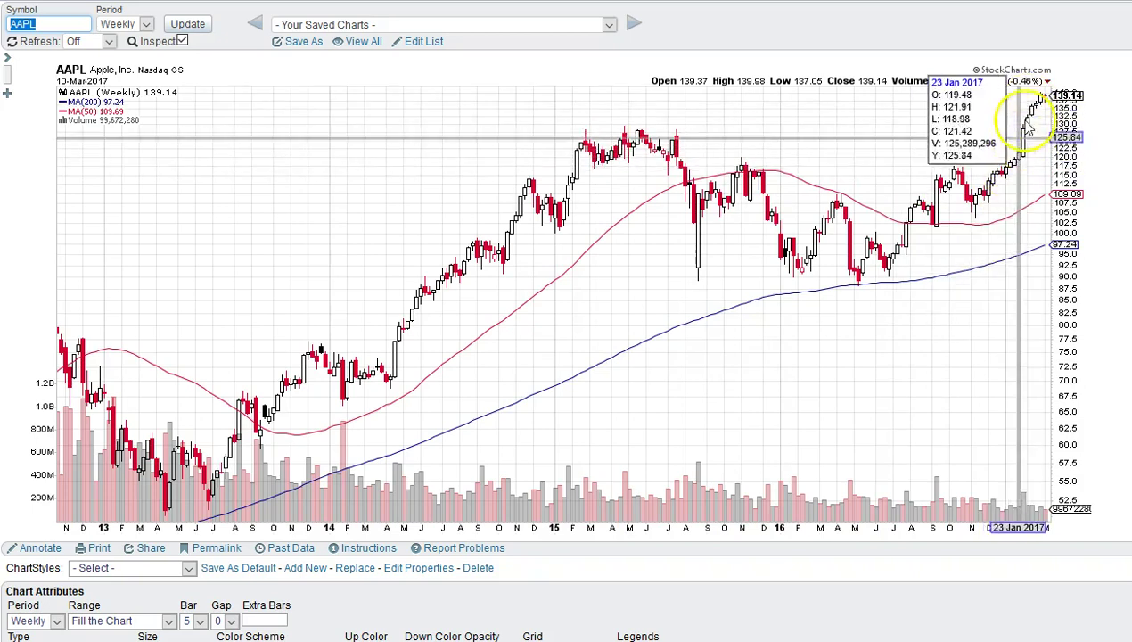
# - Switch the AAPL chart to Daily, inspect the candles around the 31 Jan 2017 gap, and turn Inspect off
pyautogui.click(148, 25)
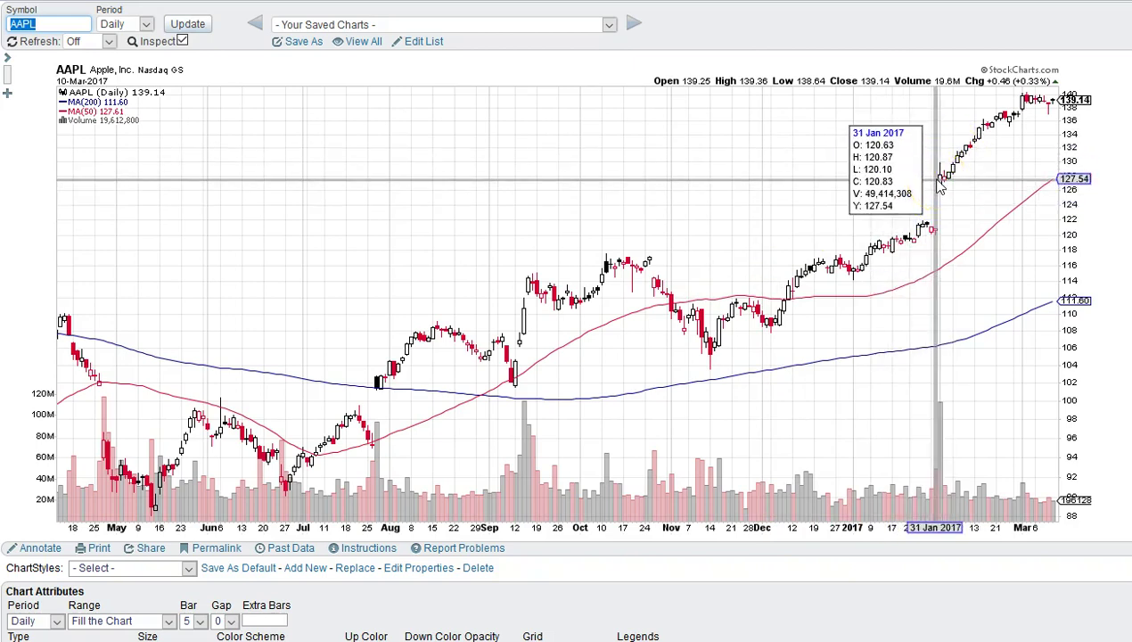
pyautogui.click(970, 156)
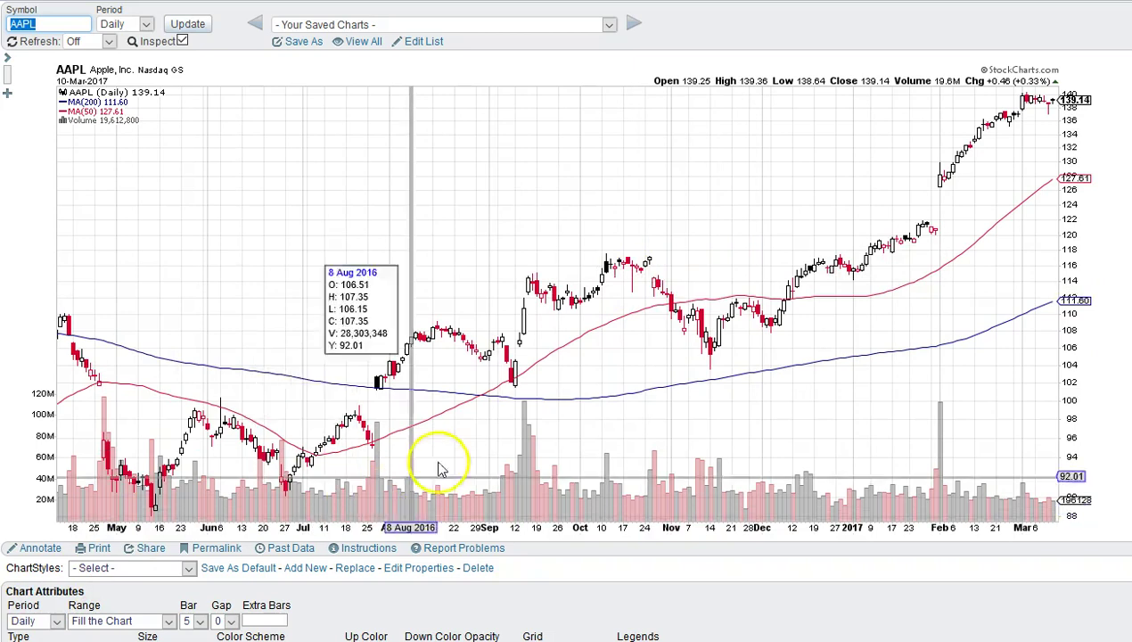
pyautogui.click(183, 42)
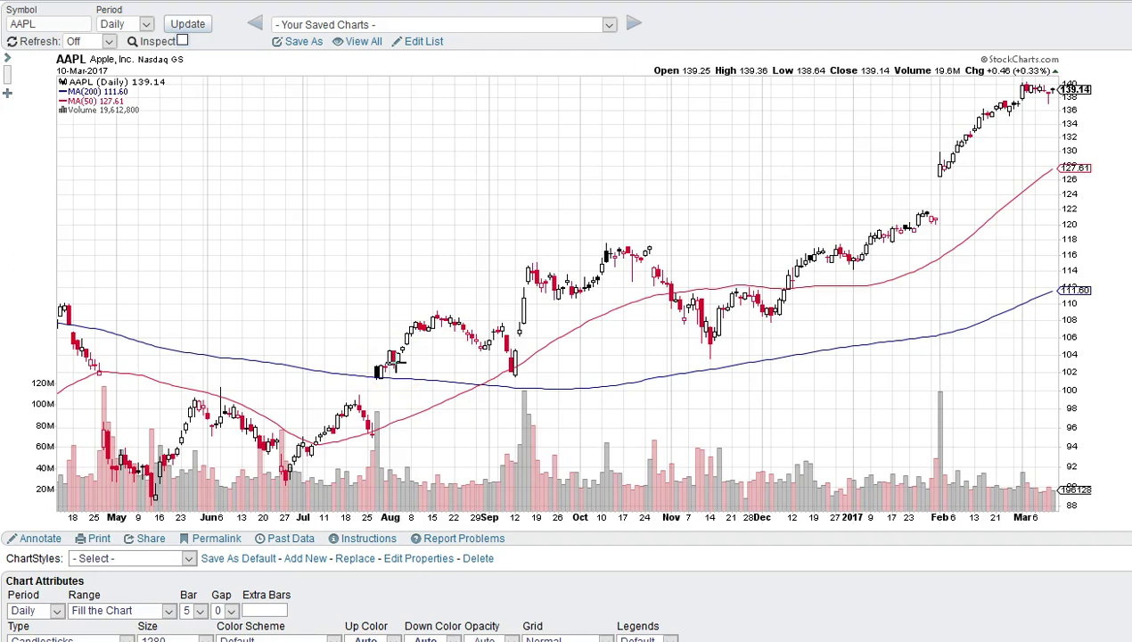
pyautogui.moveTo(592, 340); pyautogui.dragTo(599, 305)
pyautogui.moveTo(599, 305); pyautogui.dragTo(604, 302)
pyautogui.moveTo(546, 463); pyautogui.dragTo(155, 545)
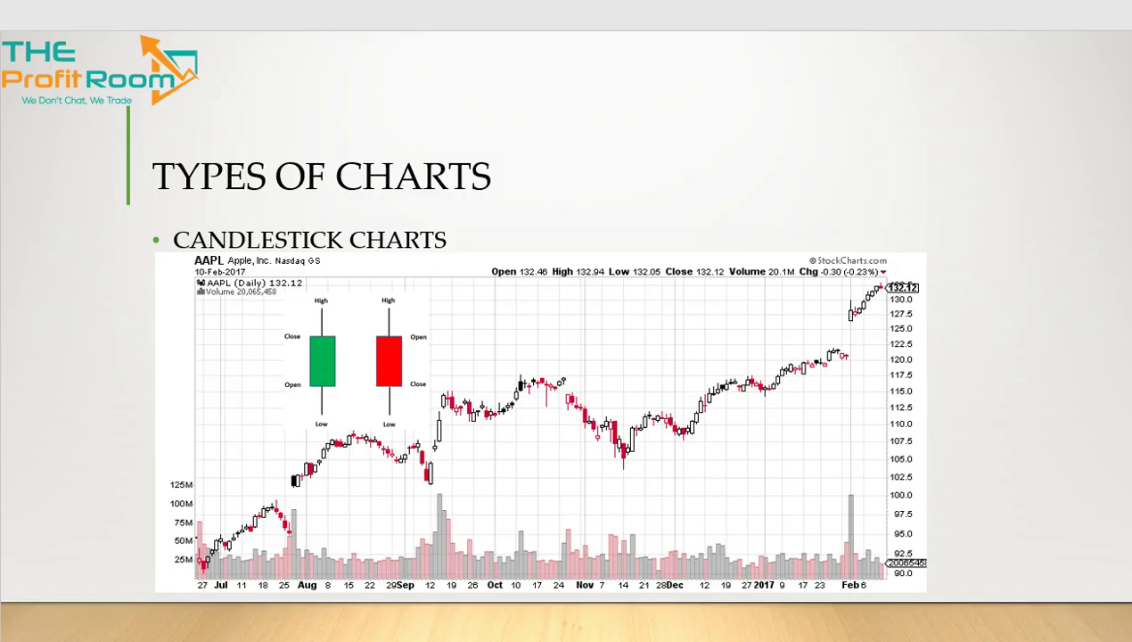
pyautogui.moveTo(120, 397)
pyautogui.mouseDown()
pyautogui.moveTo(234, 370)
pyautogui.moveTo(149, 406)
pyautogui.mouseUp()
pyautogui.press('Right')
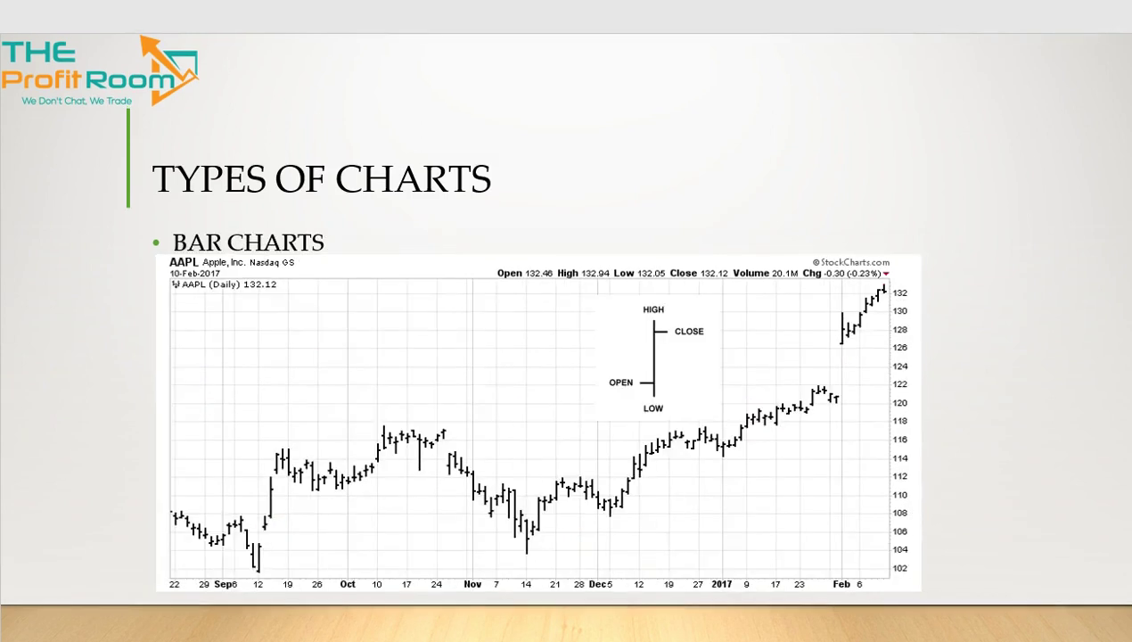